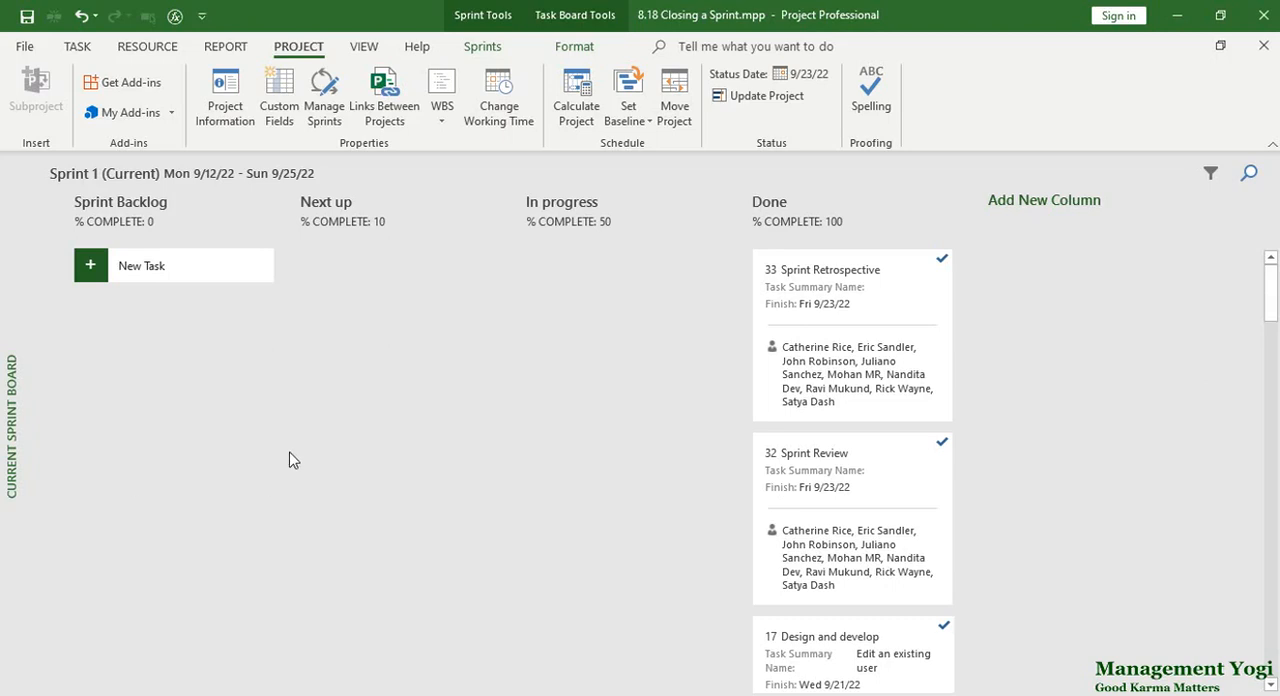
Set the project's current date to Fri 9/23/22, matching the status date, in the project information.
left_click(230, 120)
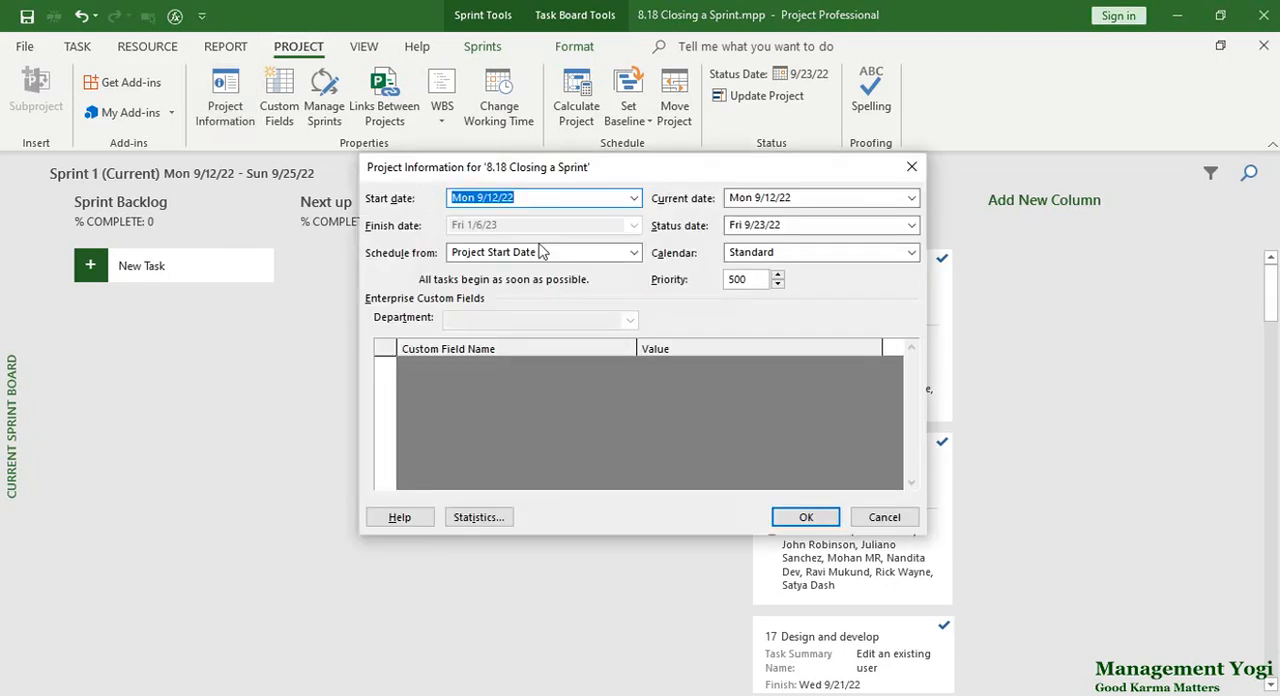
left_click(743, 226)
key("ctrl+c")
left_click(760, 197)
key("ctrl+v")
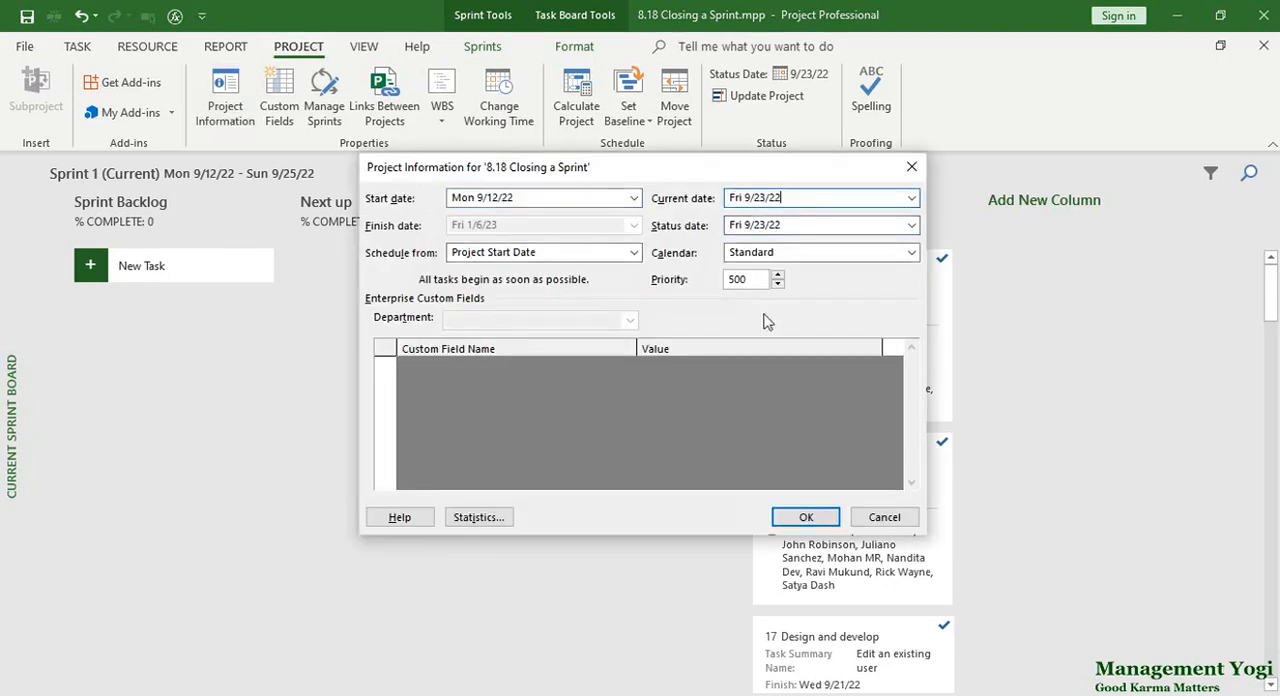
left_click(806, 517)
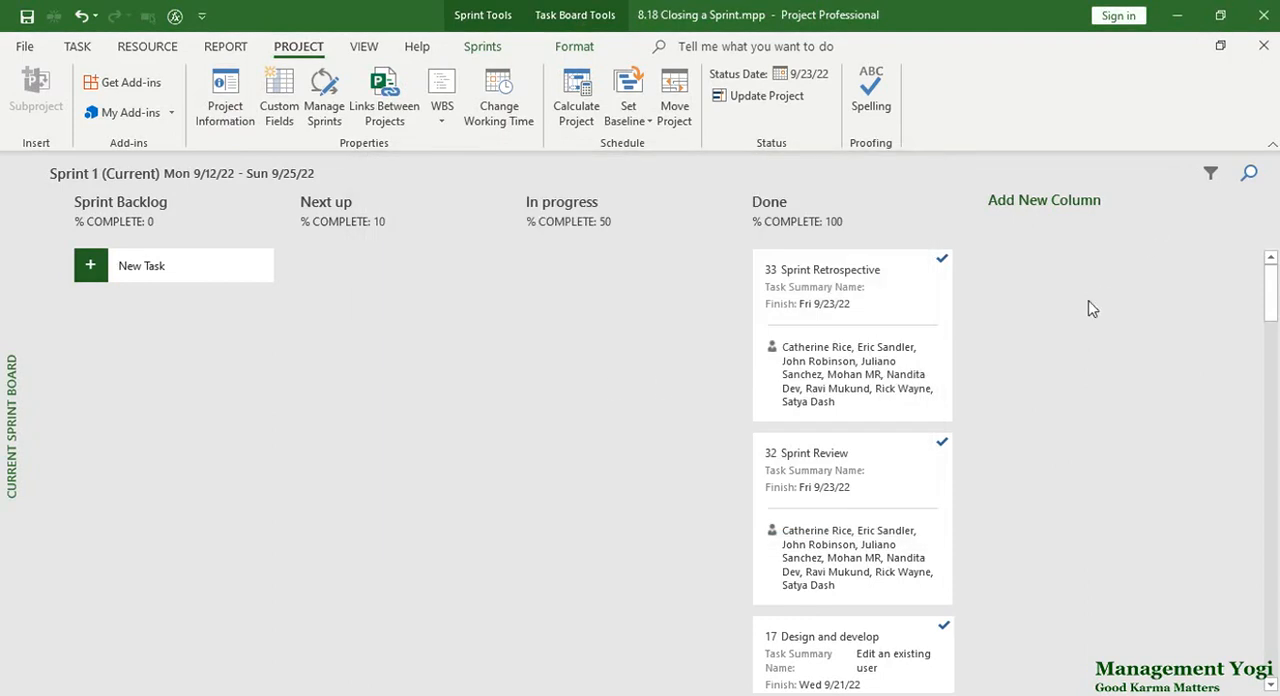
Show the sprint board's filters, filter by the Daily Scrum summary task, and look through its cards.
left_click(1210, 175)
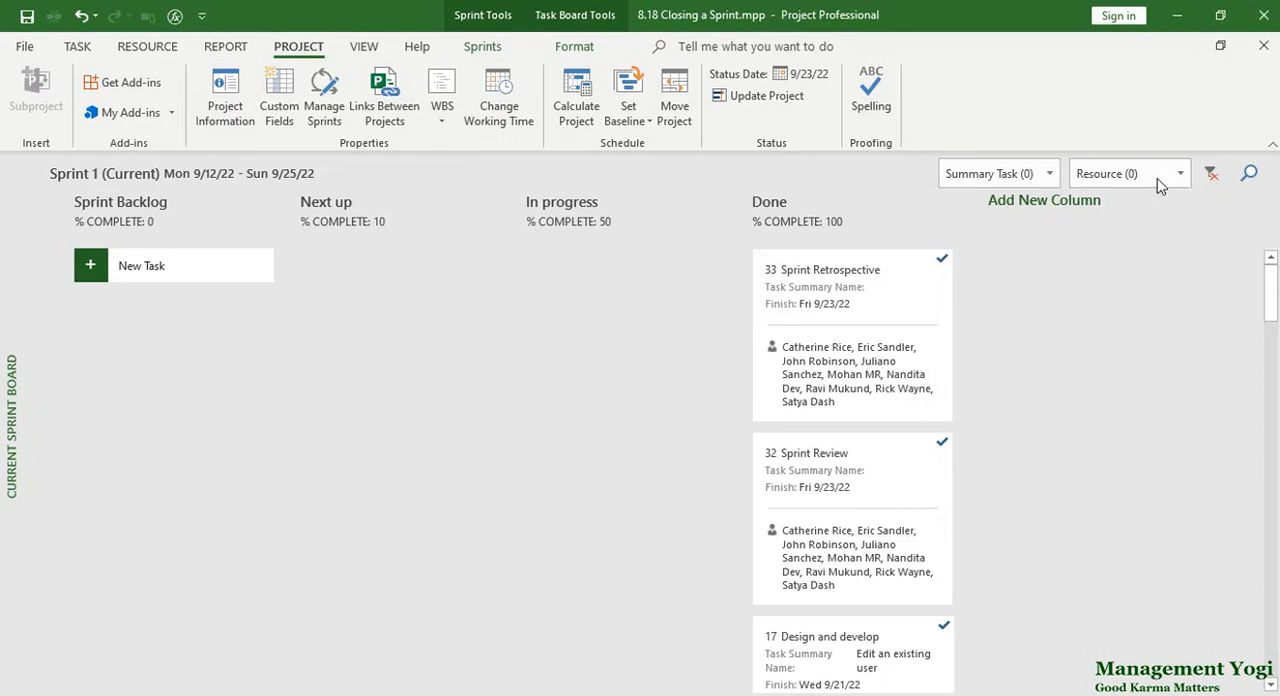
left_click(1046, 175)
left_click(1036, 282)
left_click(1018, 400)
left_click_drag(1267, 325, 1251, 303)
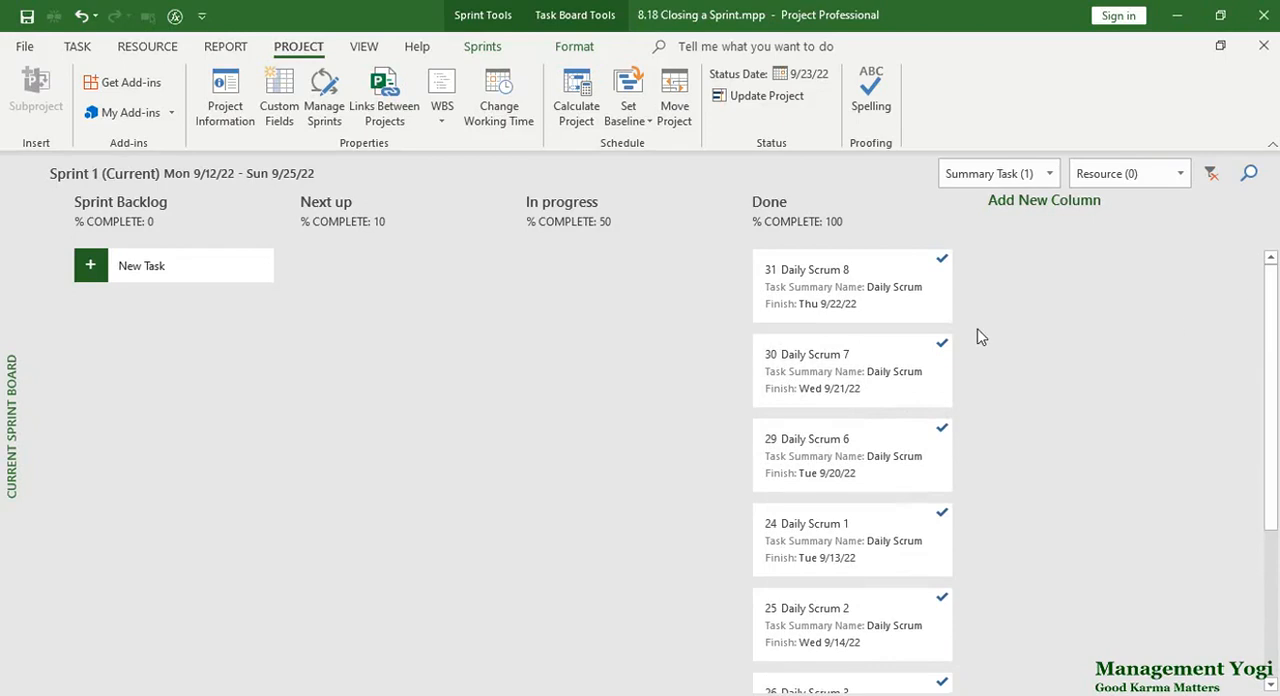
scroll(952, 464, "down", 3)
scroll(955, 462, "up", 3)
Switch the summary task filter from Daily Scrum to Login to the online trading system and look through its cards.
left_click(967, 181)
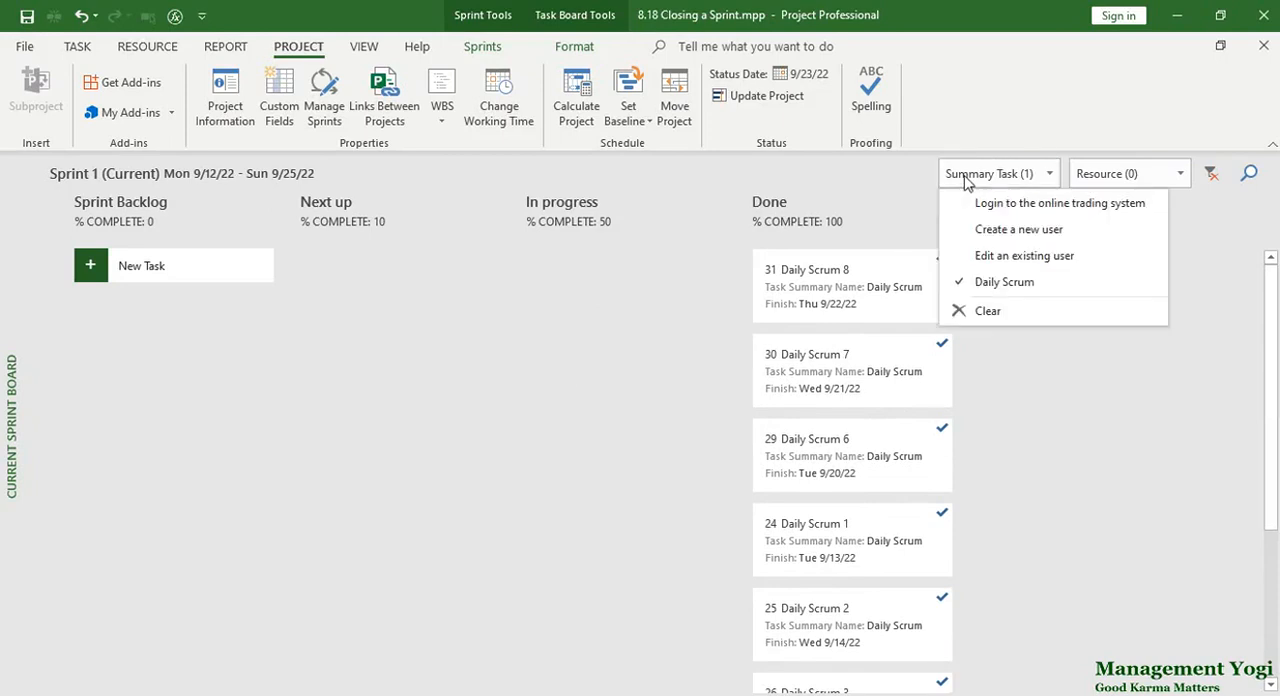
left_click(970, 282)
left_click(980, 203)
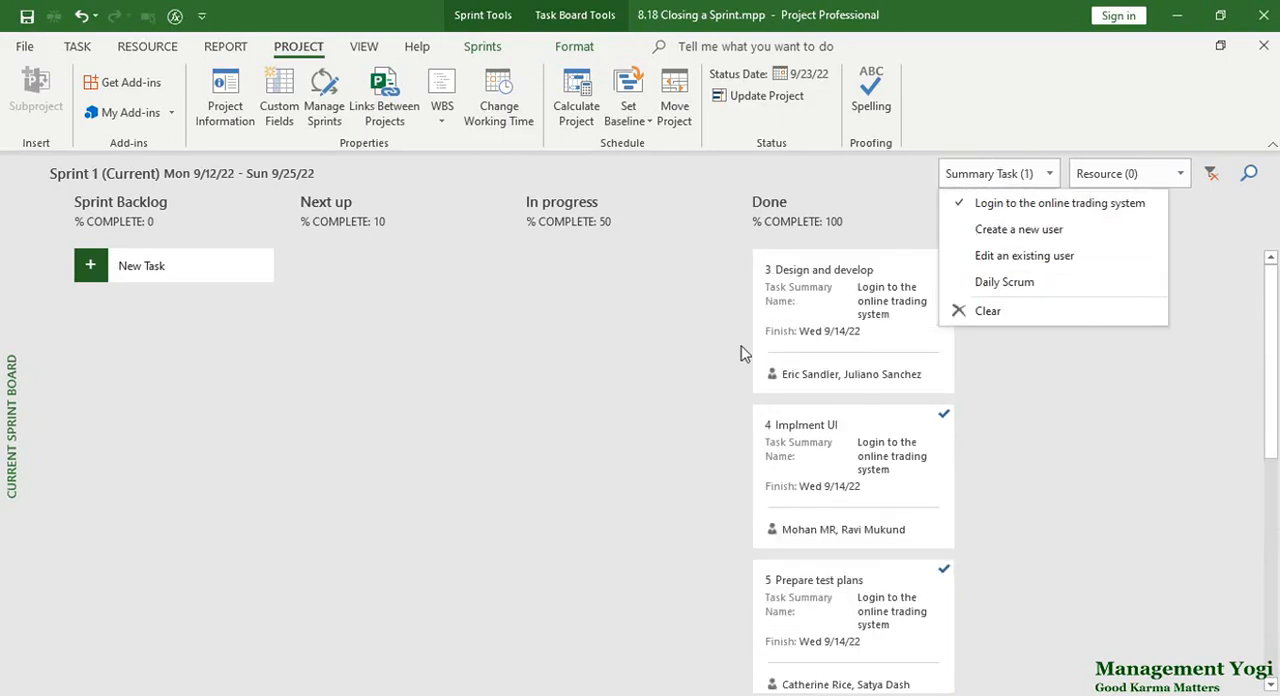
left_click(644, 408)
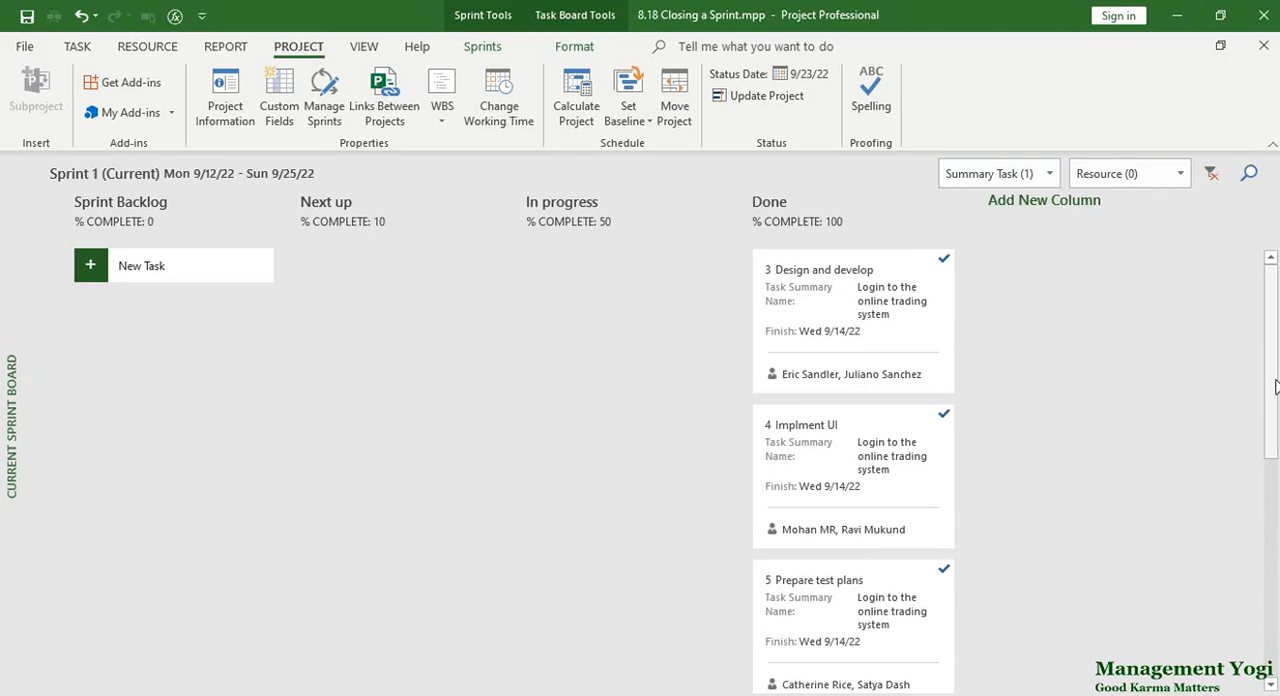
left_click(884, 475)
scroll(884, 475, "down", 3)
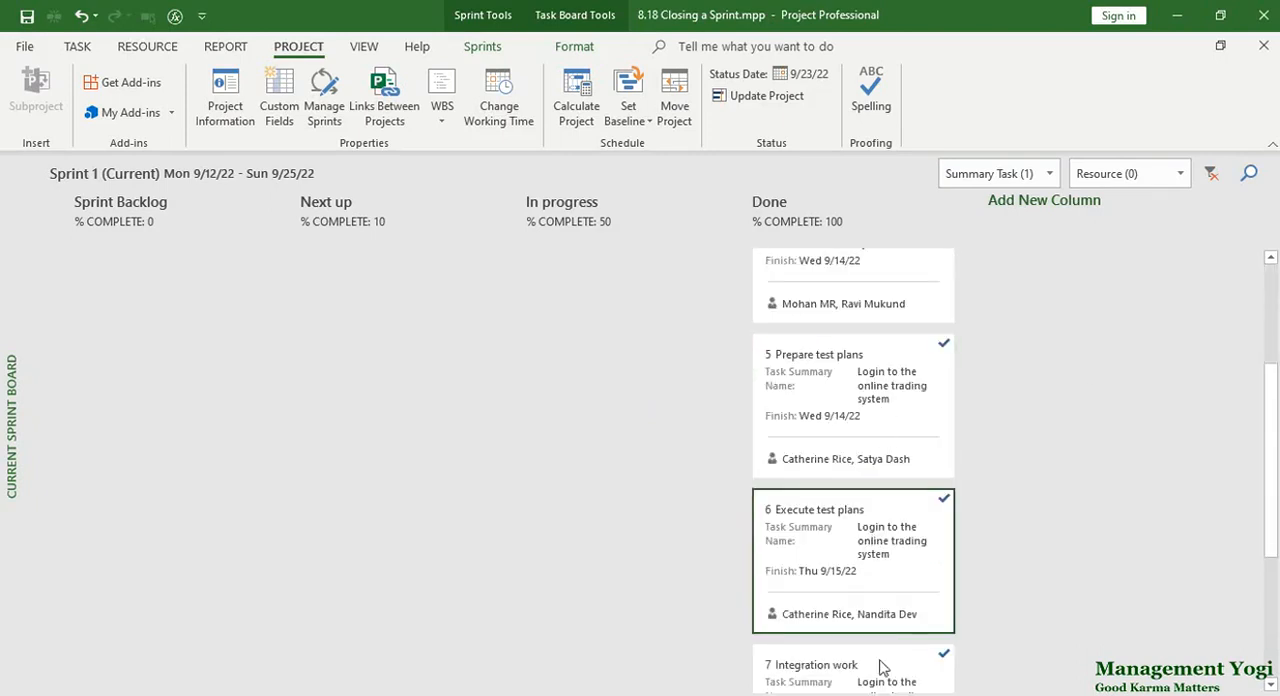
scroll(893, 605, "down", 3)
scroll(712, 474, "up", 6)
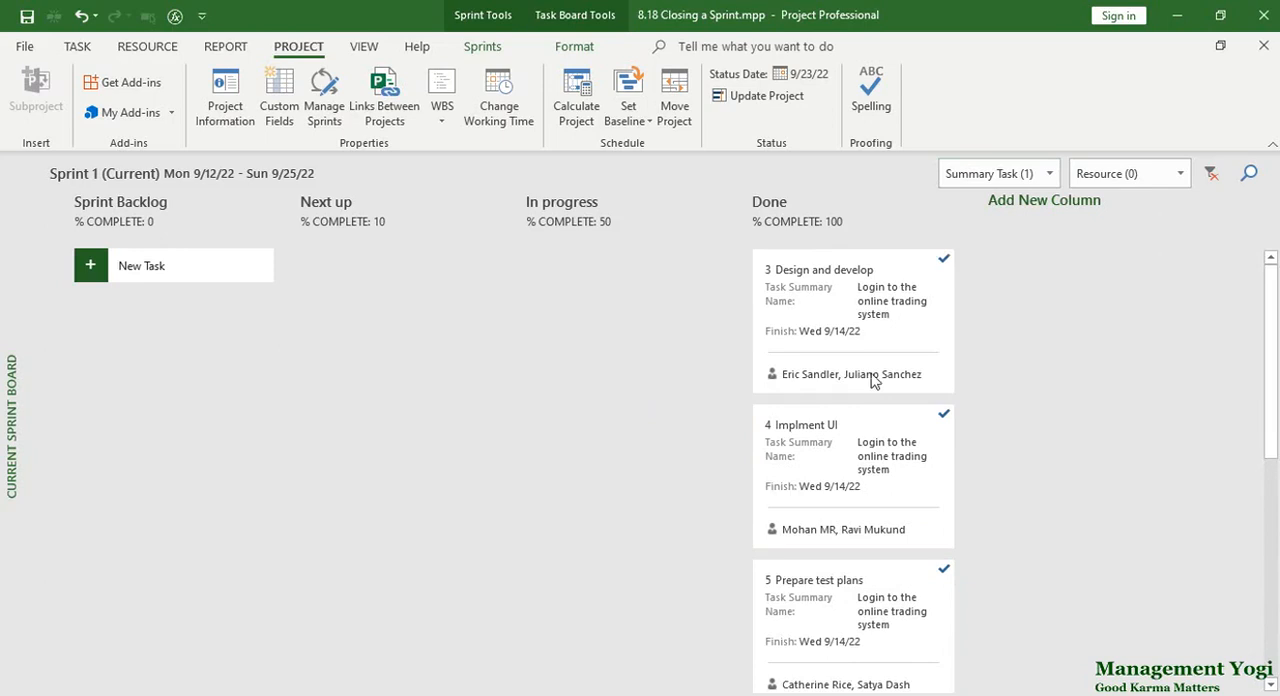
Switch the summary task filter to Create a new user and review the cards of that feature.
left_click(972, 182)
left_click(975, 212)
left_click(982, 232)
left_click(725, 371)
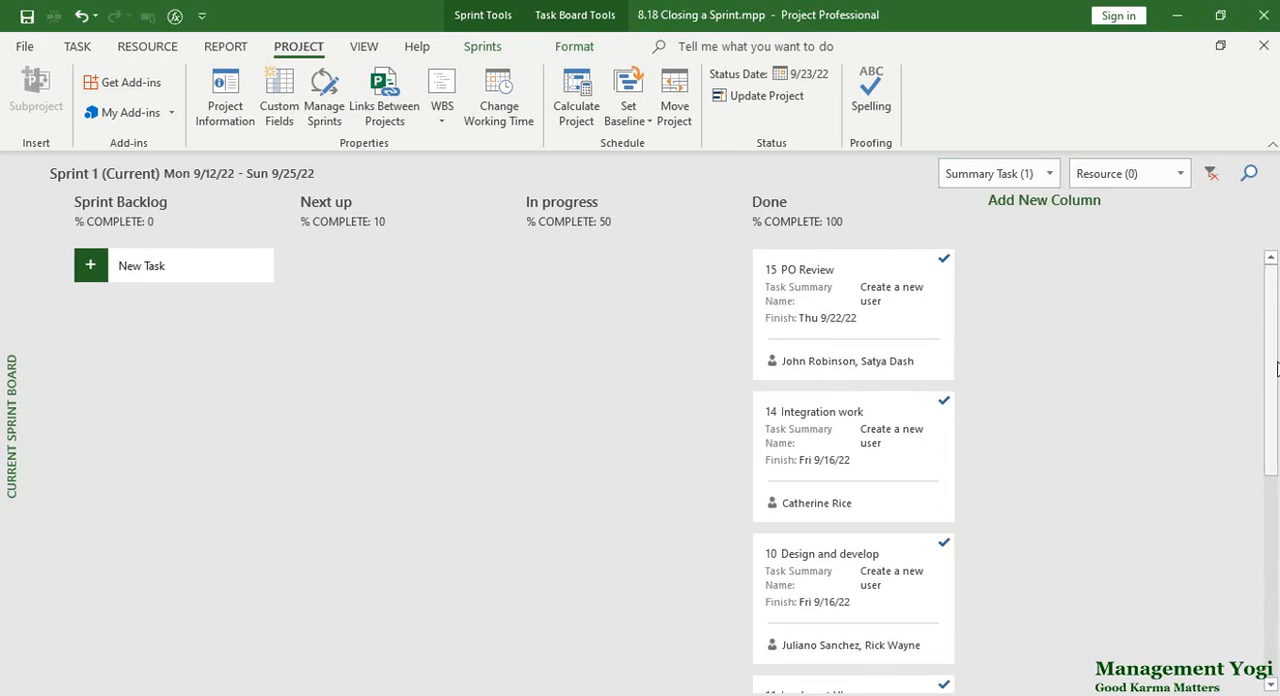
mouse_move(1273, 370)
left_mouse_down()
mouse_move(1256, 587)
mouse_move(1257, 355)
left_mouse_up()
left_click(798, 430)
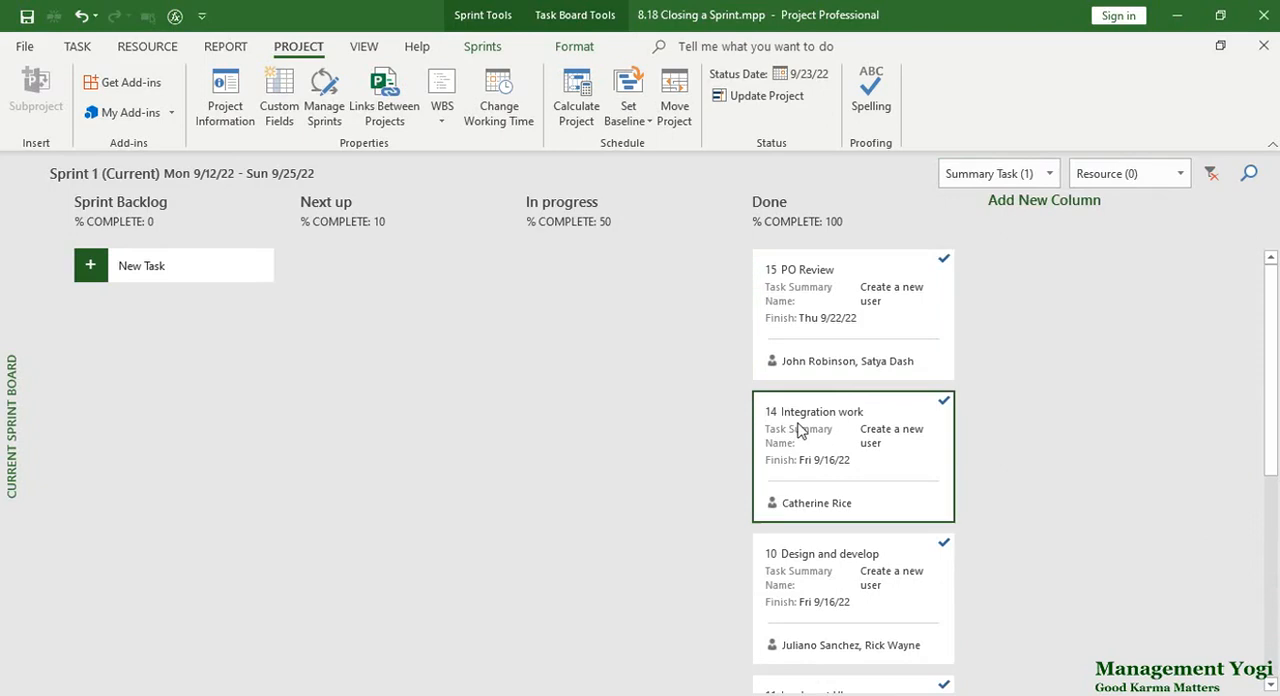
Switch the summary task filter to Edit an existing user and examine the card of that feature.
left_click(985, 174)
left_click(1000, 229)
left_click(986, 174)
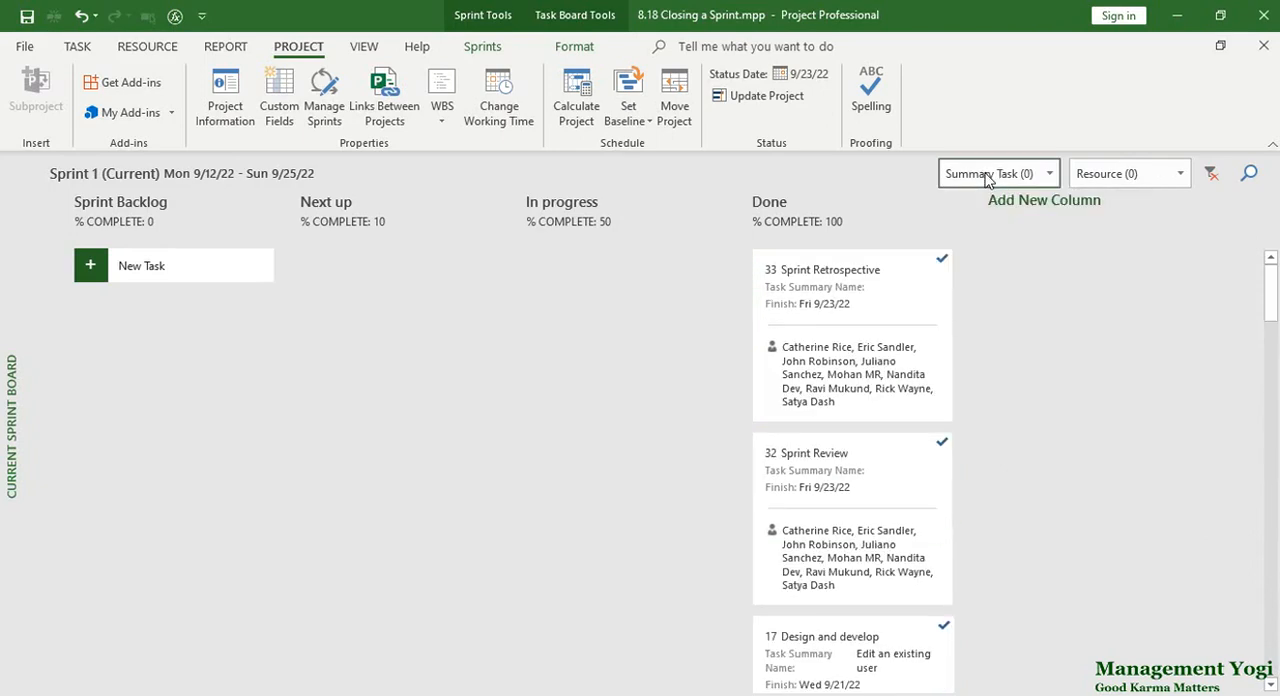
left_click(986, 174)
left_click(1020, 256)
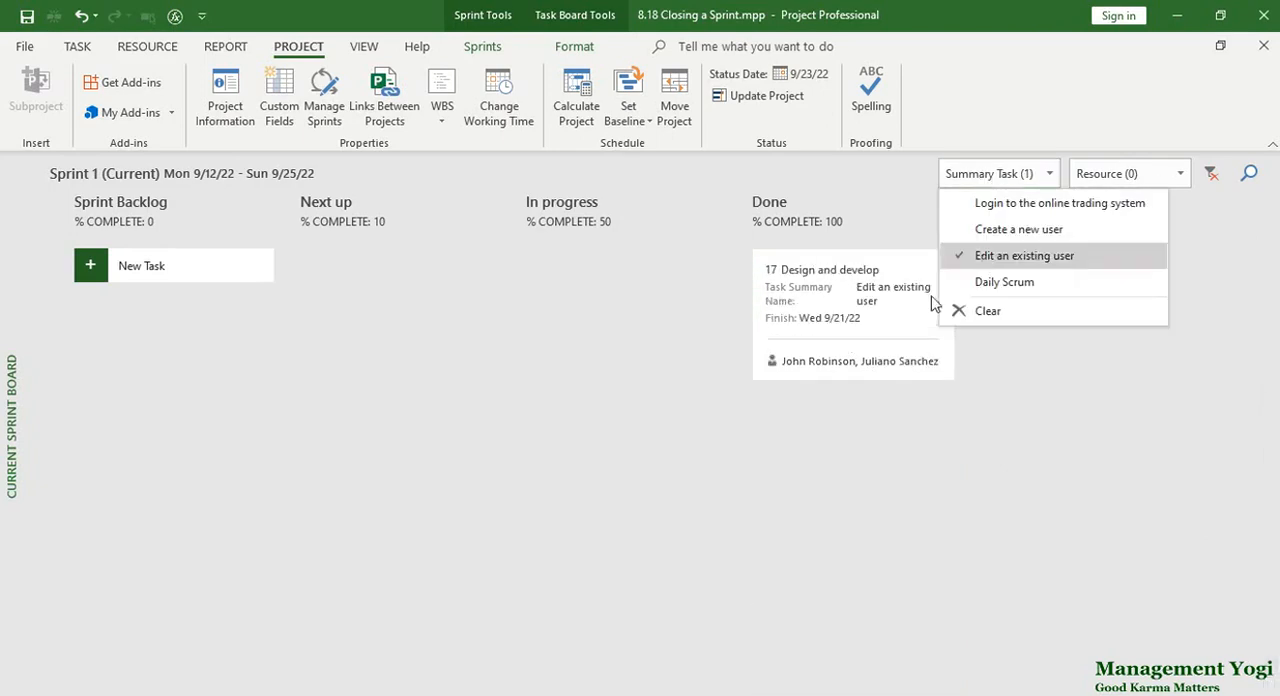
left_click(710, 472)
left_click(832, 360)
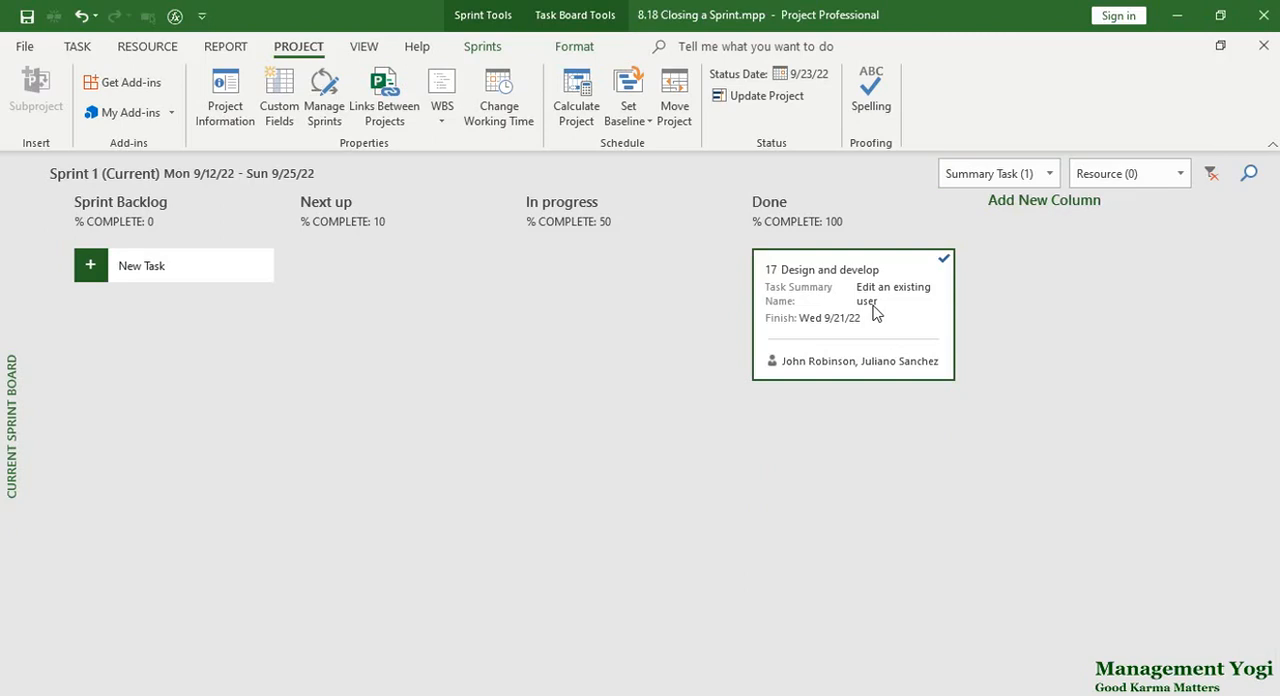
left_click(988, 180)
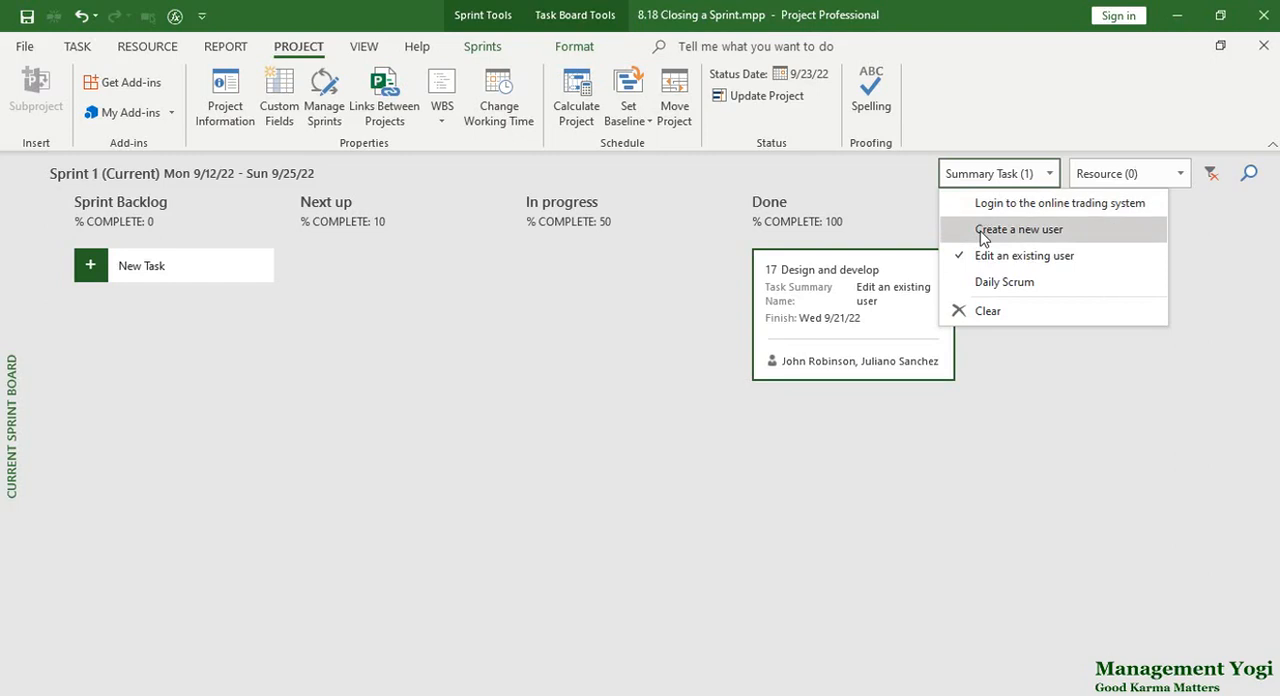
left_click(652, 435)
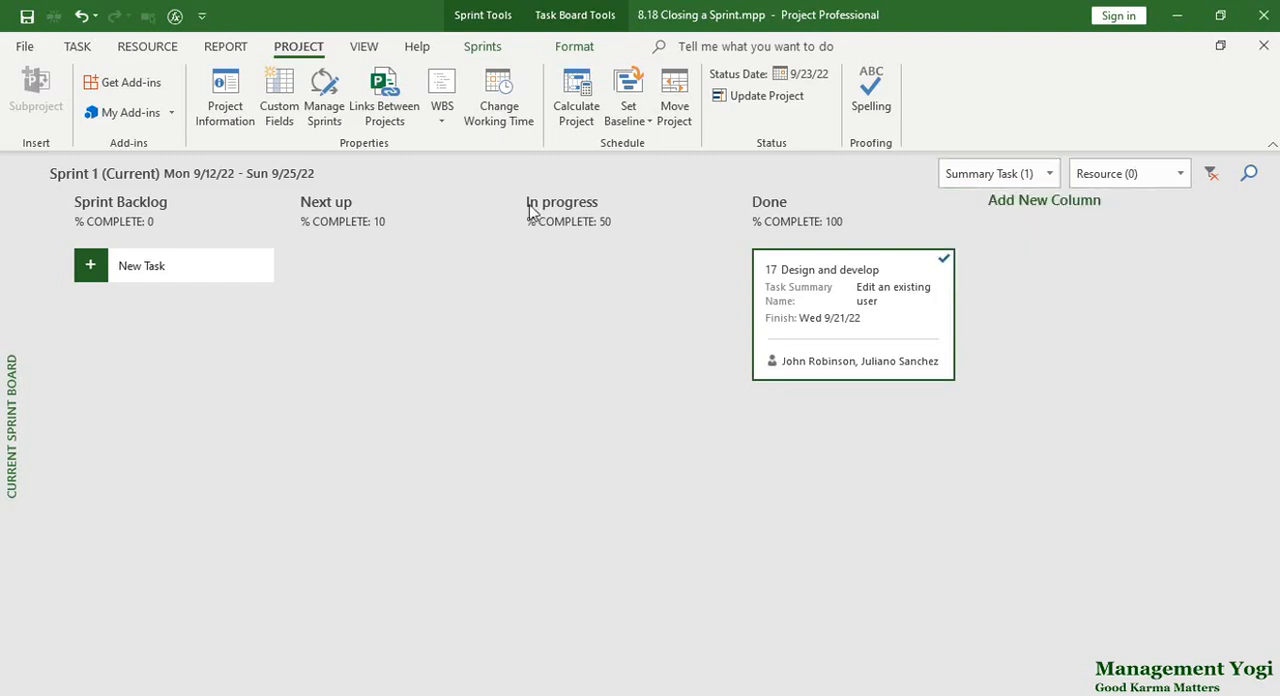
Clear the summary task filter and hide the sprint board's filters.
left_click(486, 47)
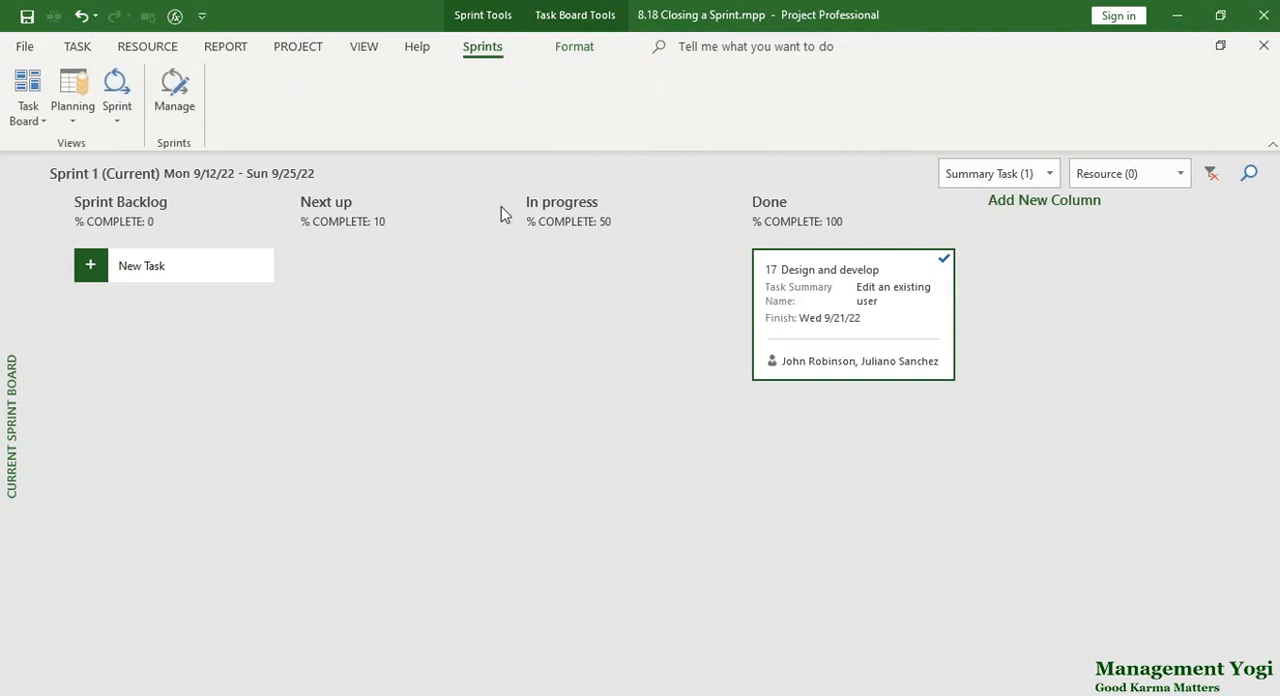
left_click(965, 180)
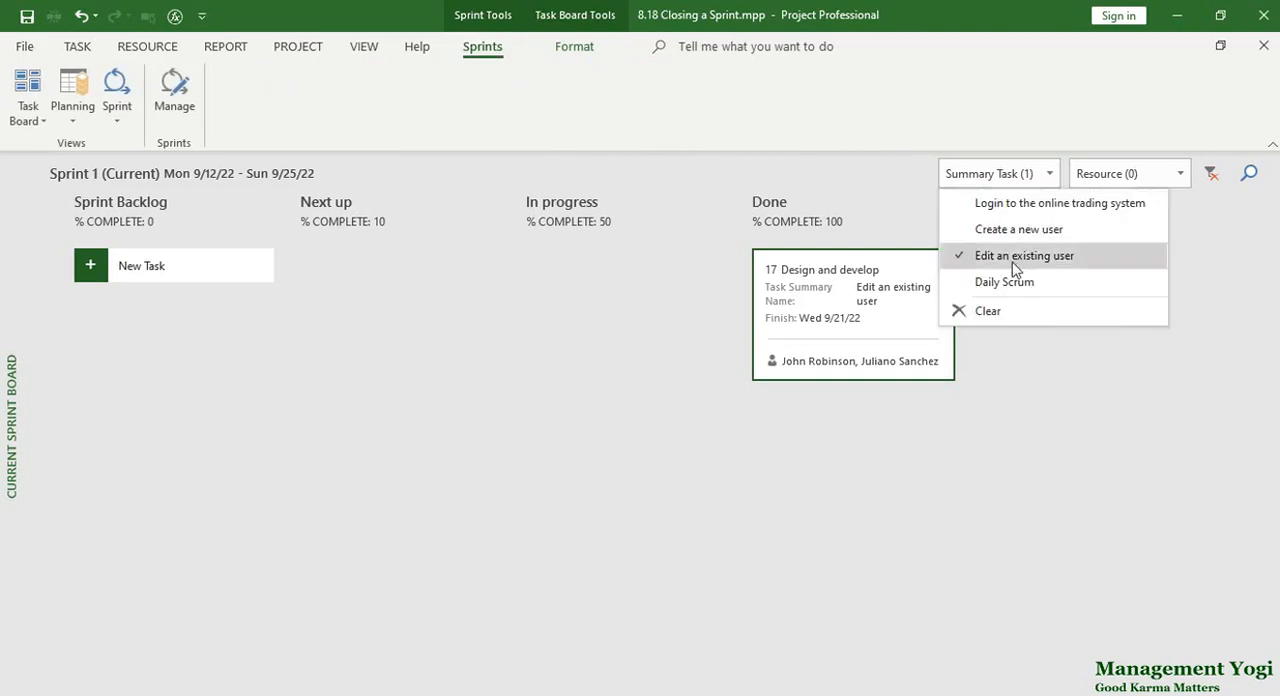
left_click(1022, 312)
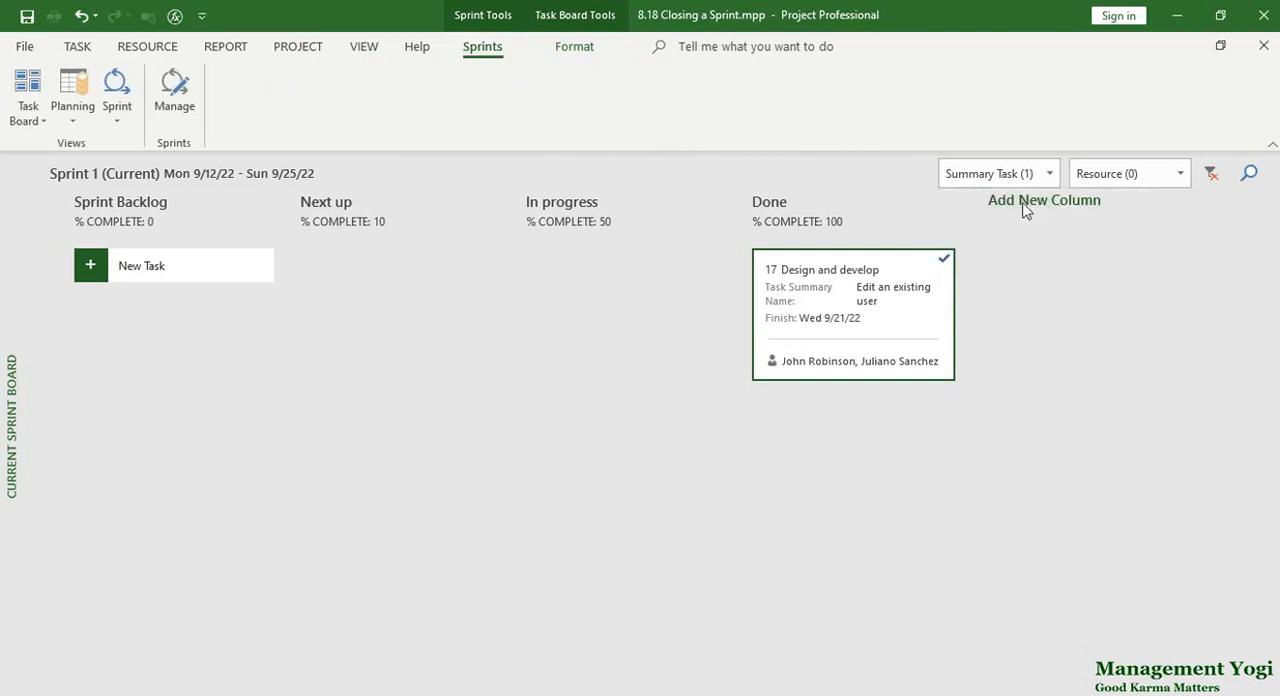
left_click(1210, 173)
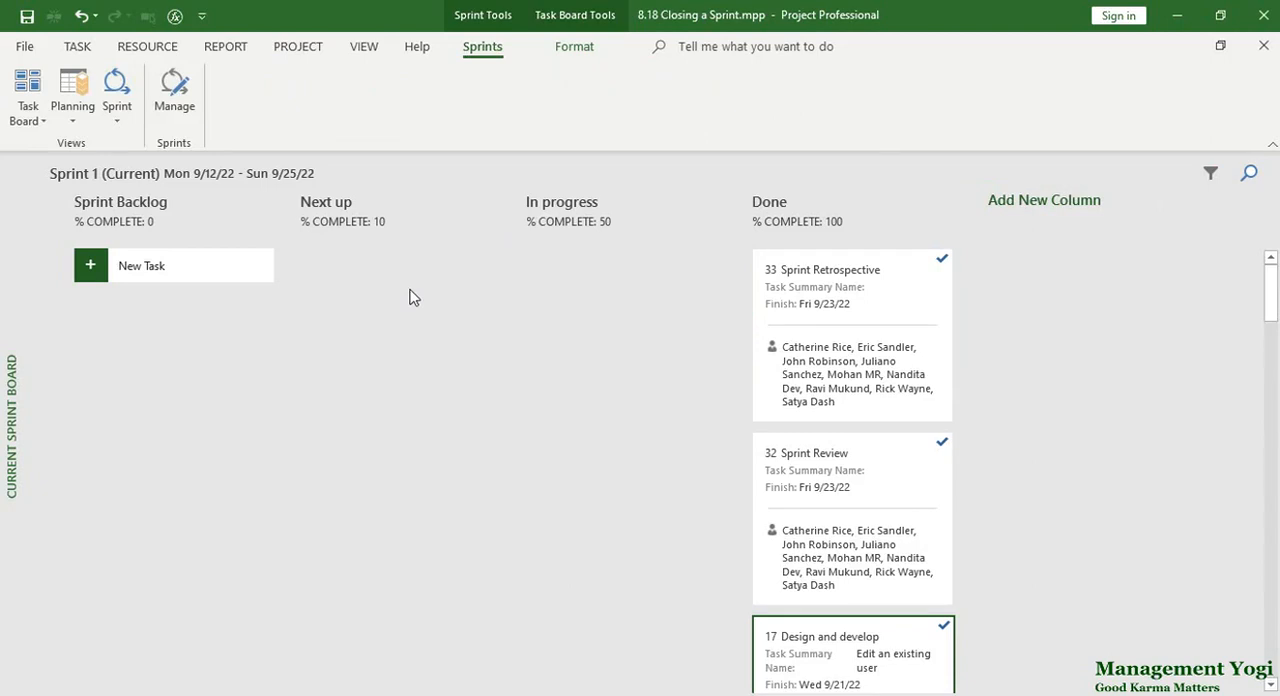
Open the Current Sprint Sheet, remove its grouping, and check the % Complete values of the Sprint 1 tasks.
left_click(117, 118)
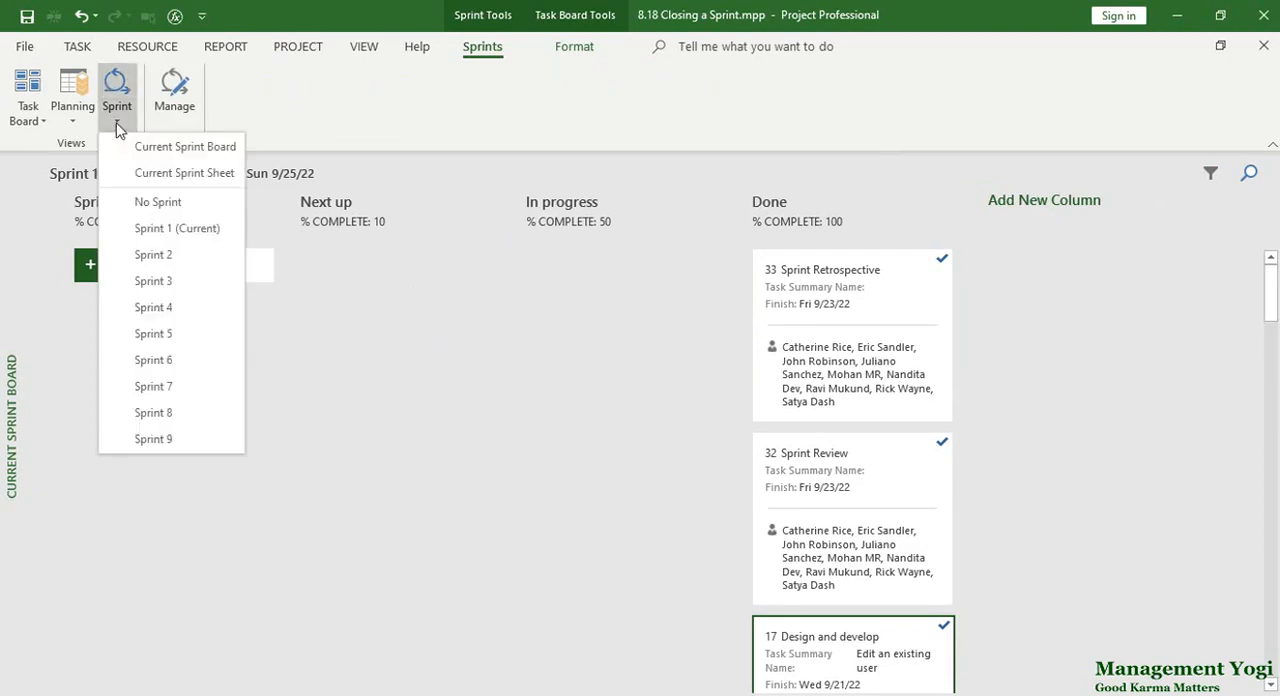
left_click(141, 180)
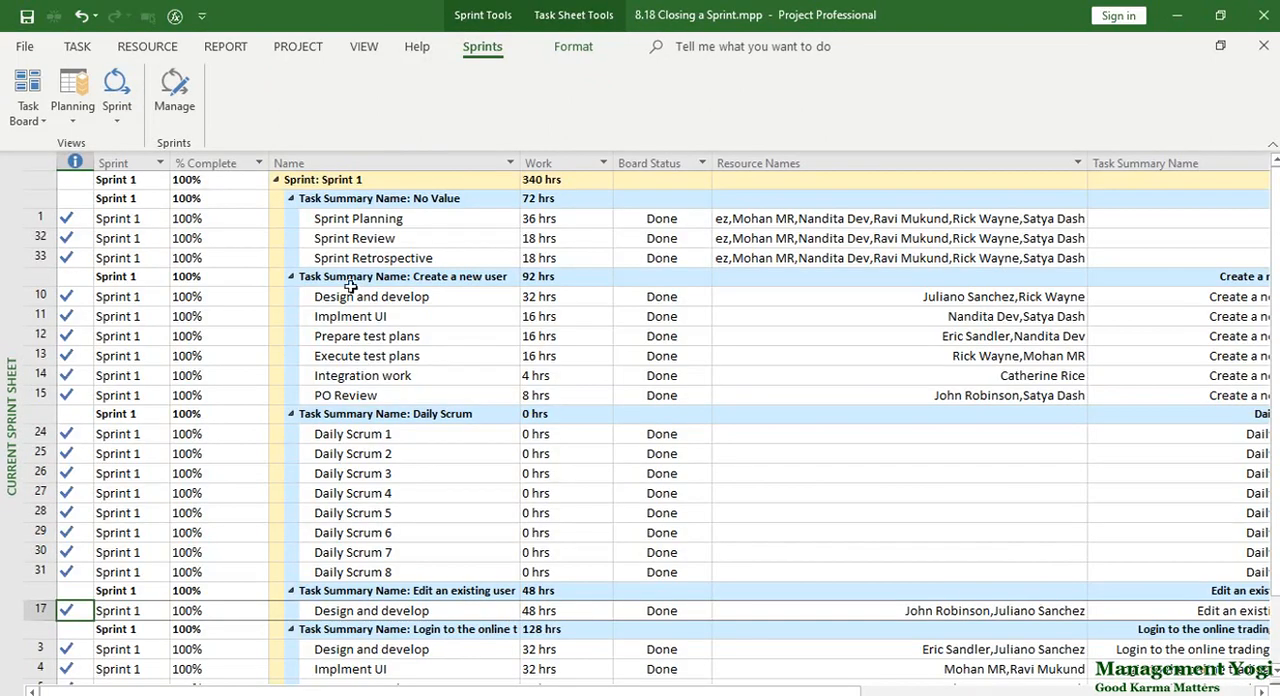
left_click(361, 48)
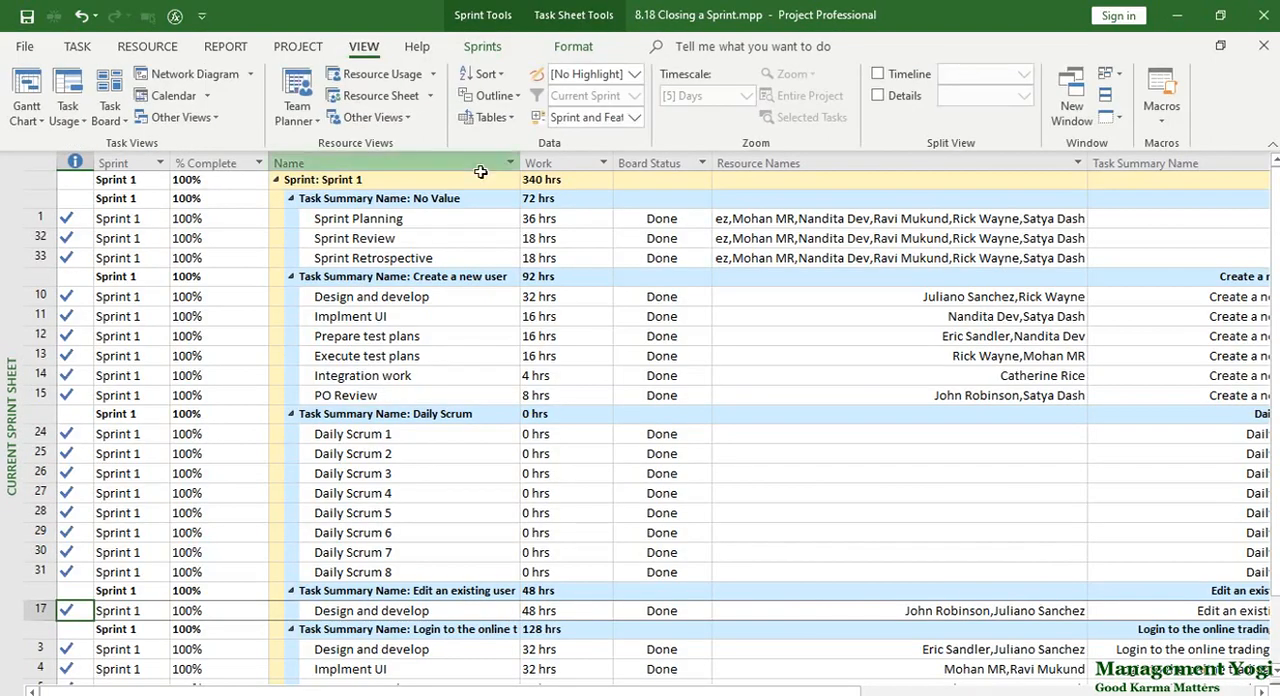
left_click(633, 117)
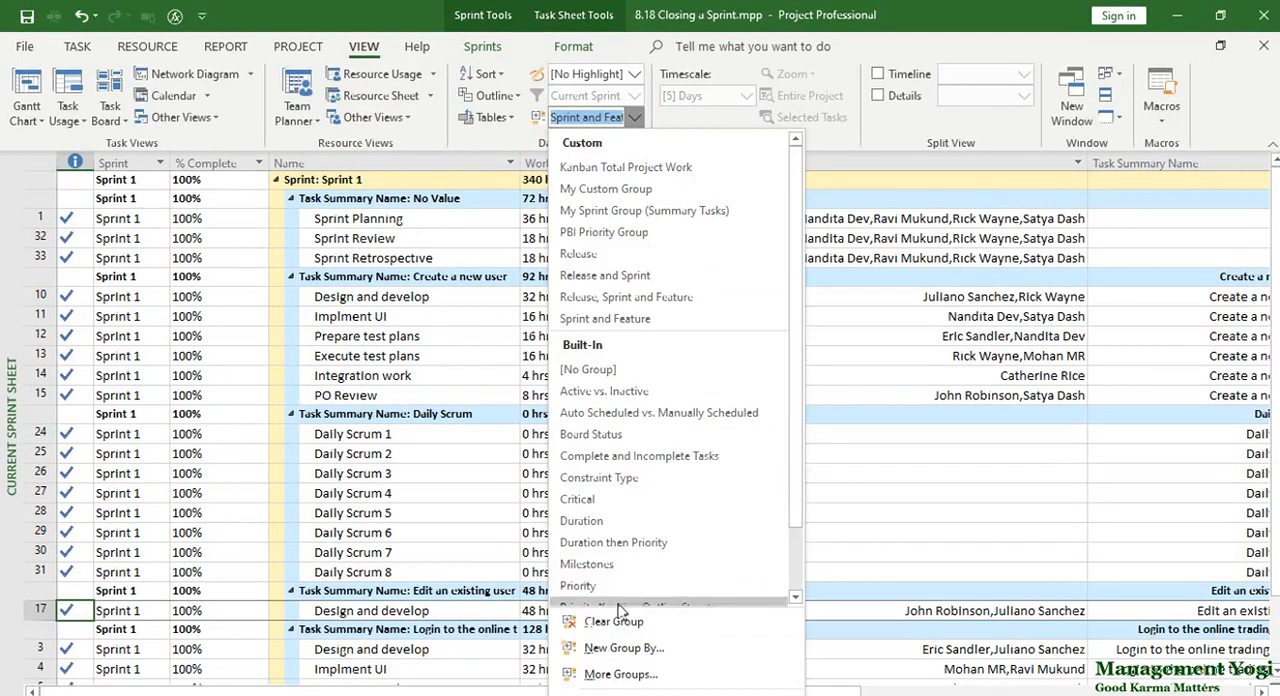
left_click(636, 375)
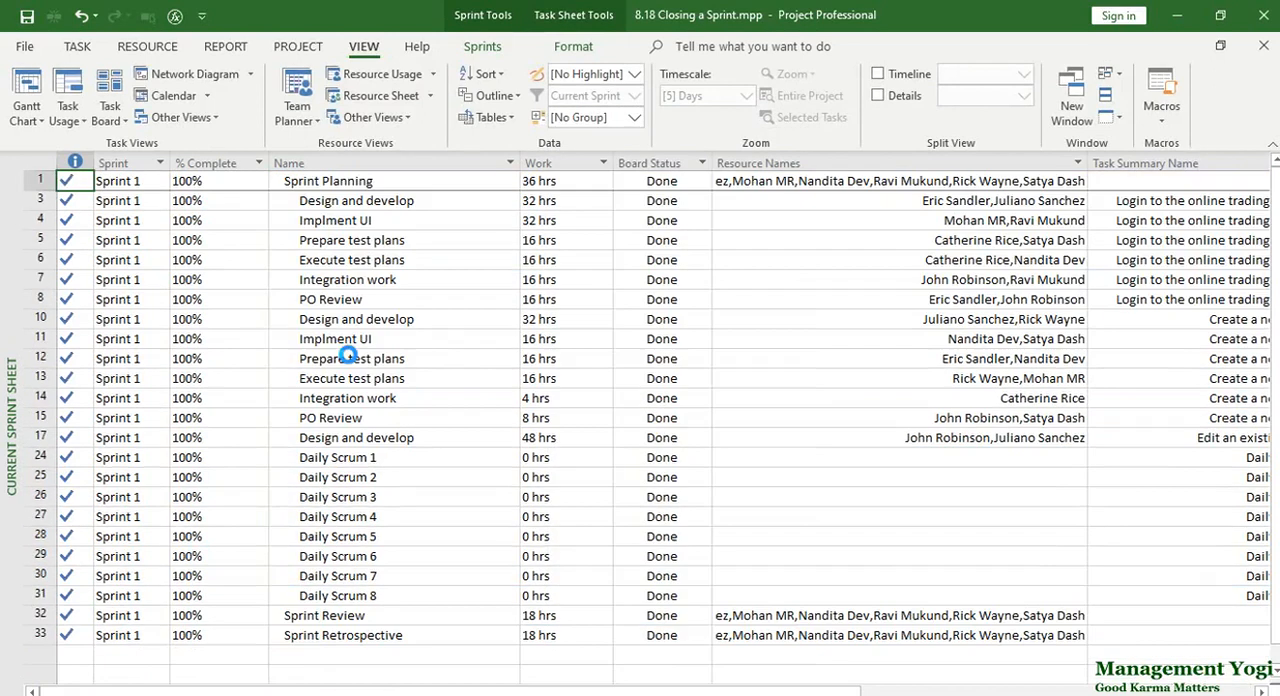
left_click_drag(233, 183, 233, 279)
left_click_drag(233, 357, 245, 615)
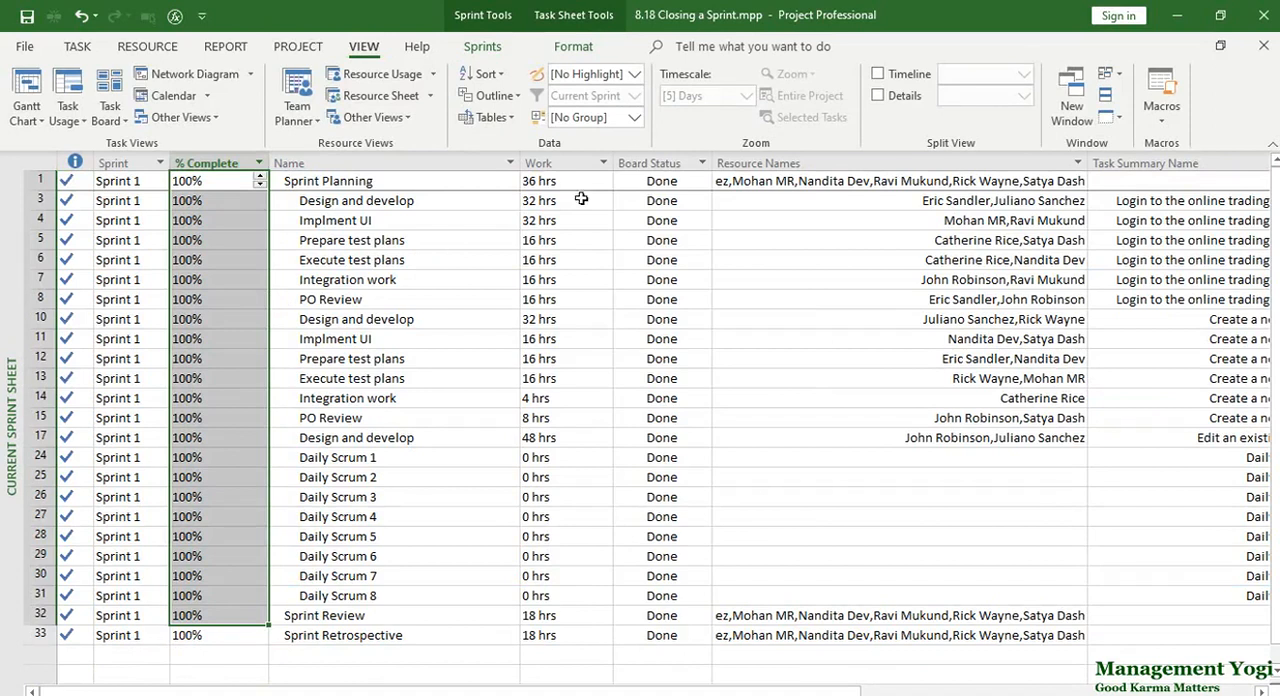
Group the Current Sprint Sheet by Sprint and check the sprint's overall % Complete.
left_click(634, 117)
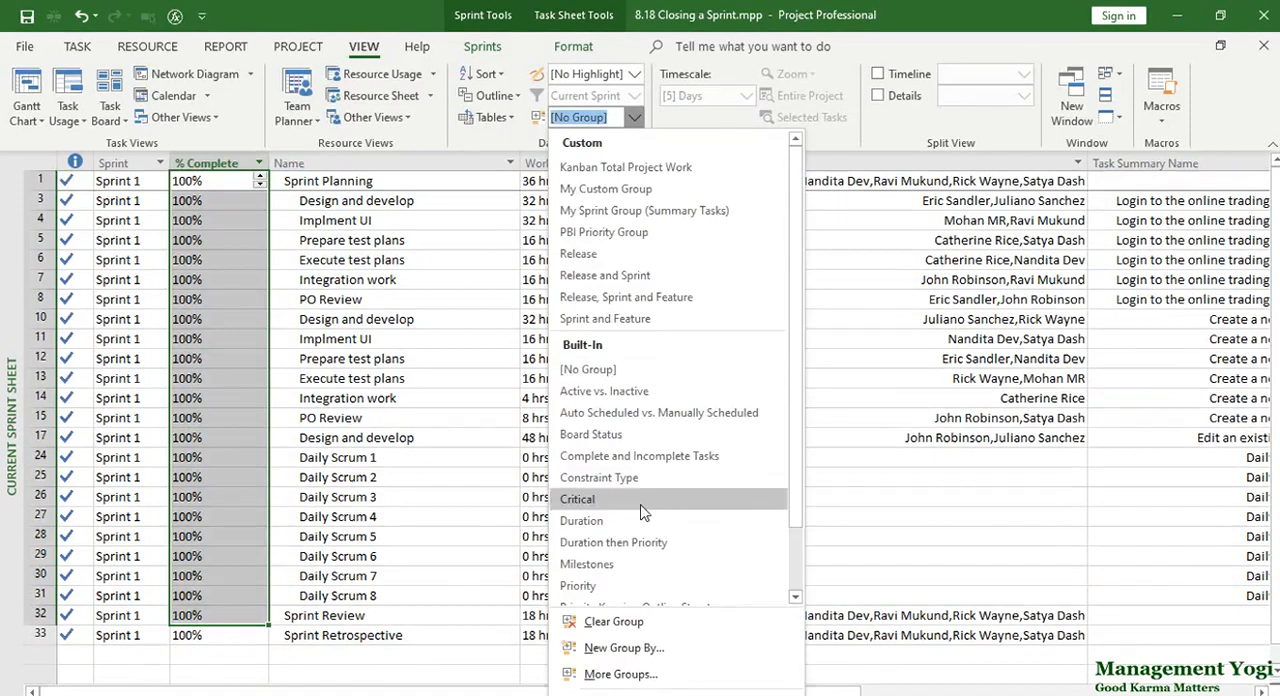
scroll(625, 505, "down", 1)
left_click(628, 573)
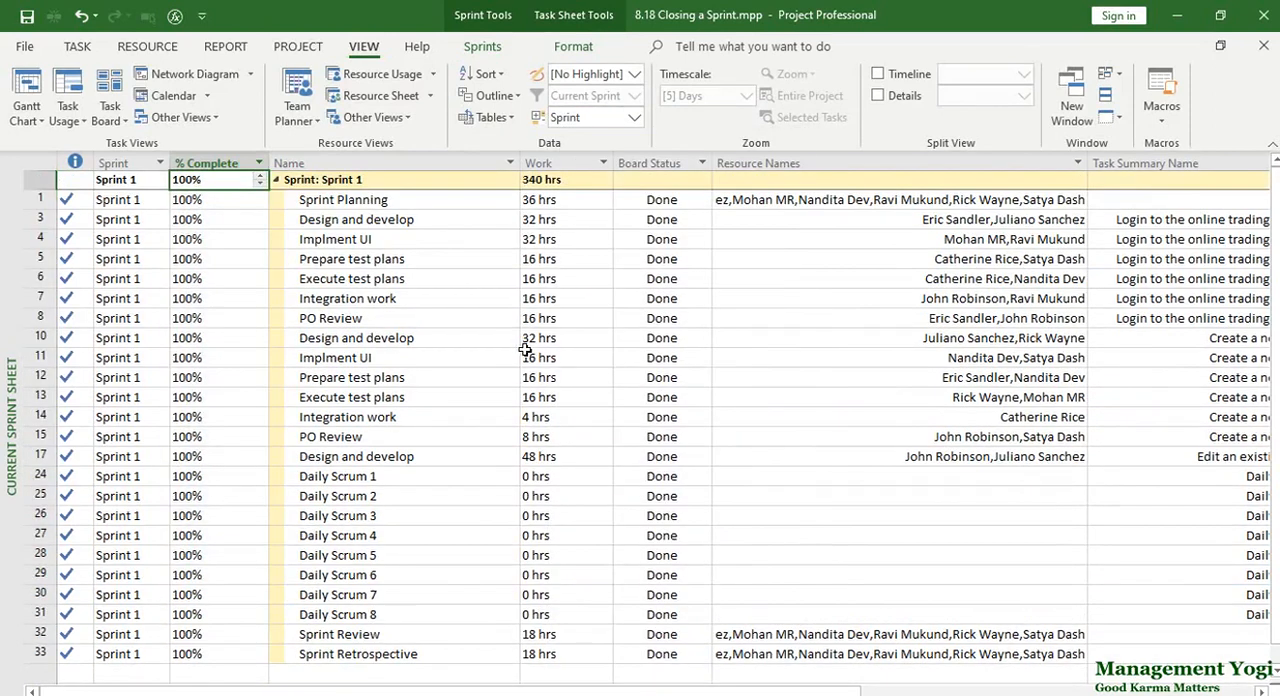
left_click(216, 205)
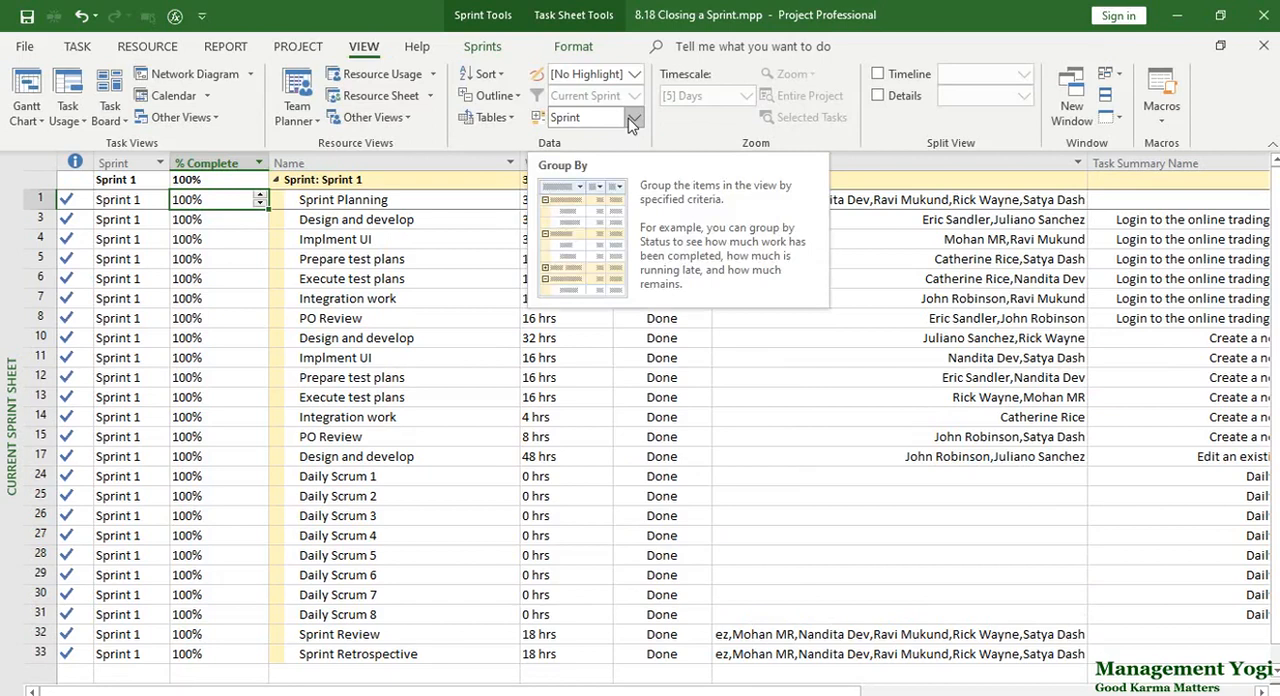
Open the Sprint Planning Sheet to examine the tasks remaining in each release and sprint.
left_click(480, 46)
left_click(74, 114)
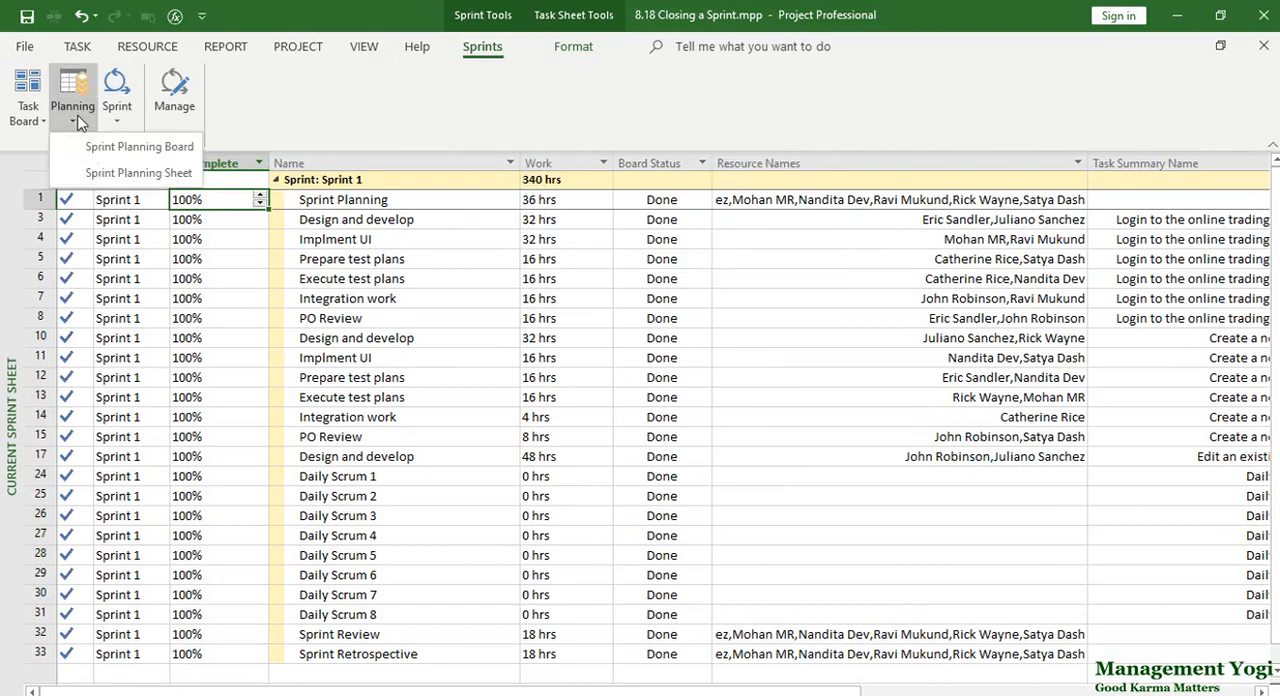
left_click(106, 205)
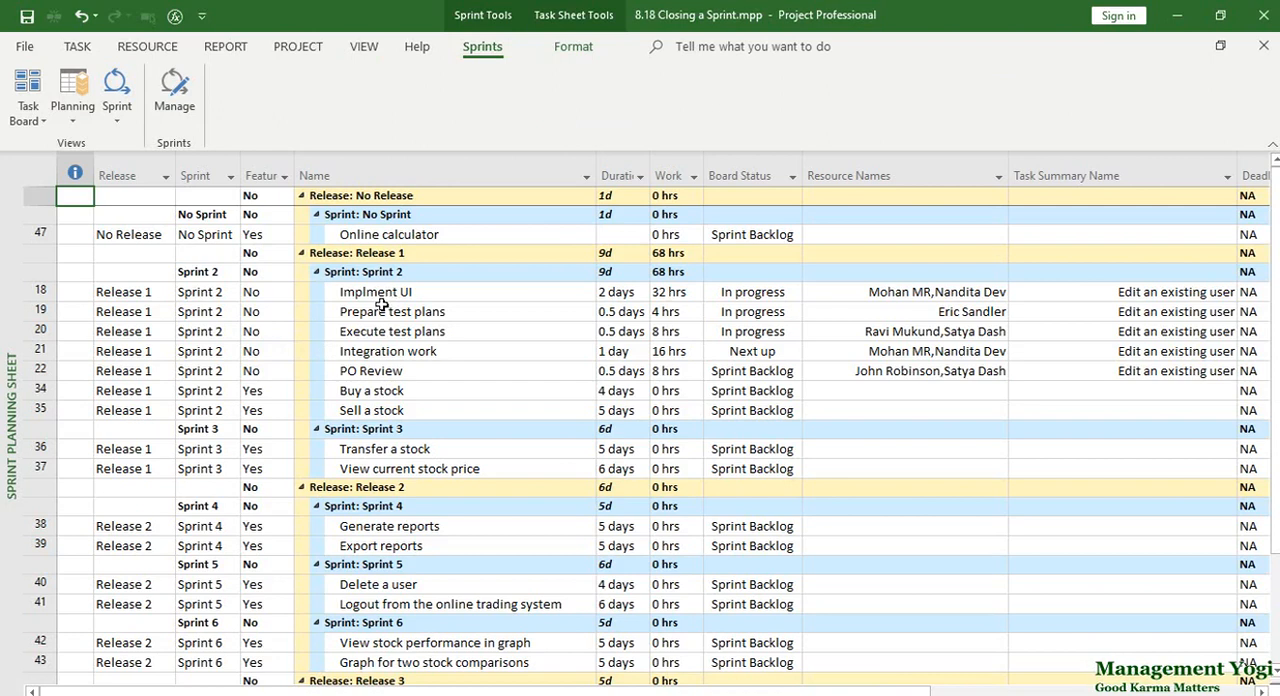
Switch to the Custom Sprint Planning Sheet view to examine work and completion for all features and tasks.
left_click(354, 49)
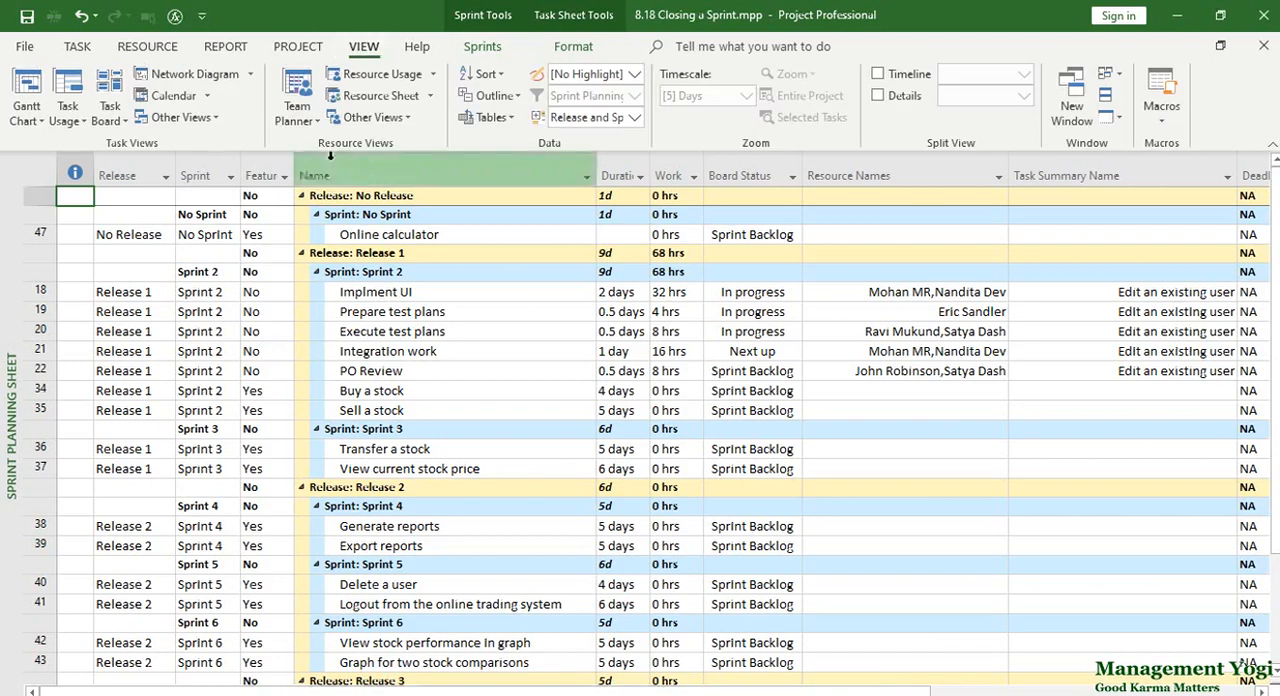
left_click(219, 121)
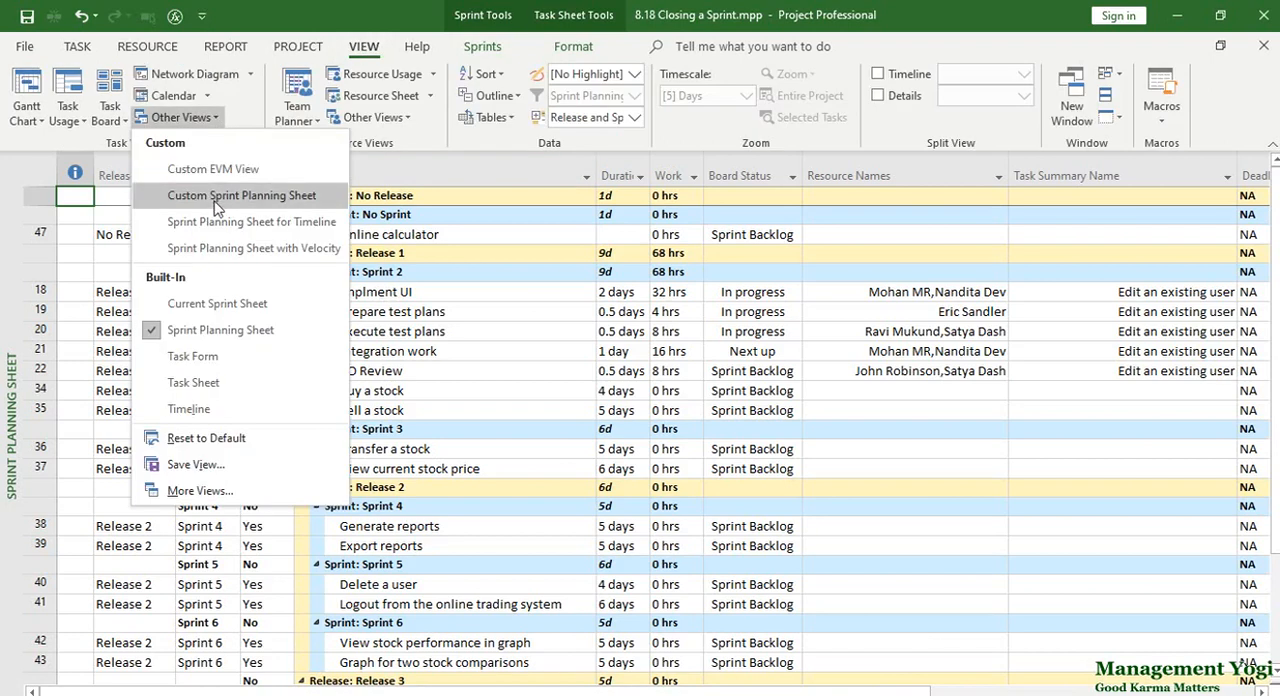
left_click(216, 197)
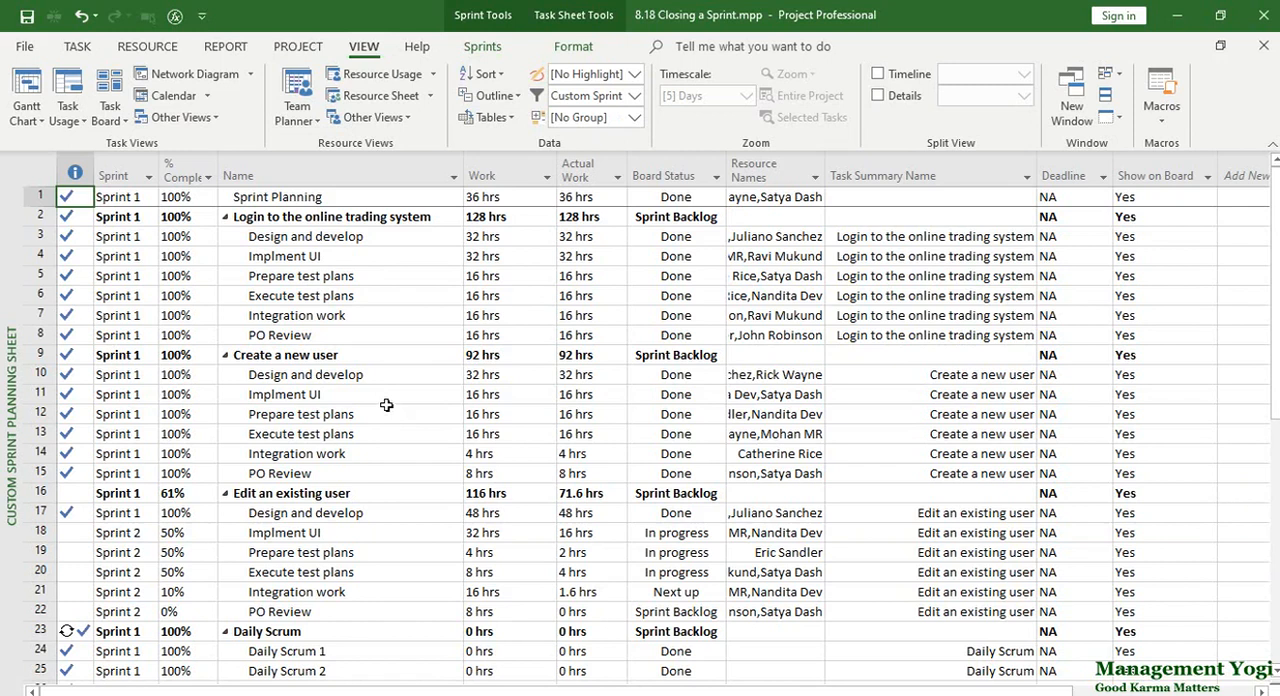
Widen the % Complete column and examine the completion values of the features and tasks across all sprints.
left_click_drag(218, 175, 247, 175)
key("Down")
key("Down")
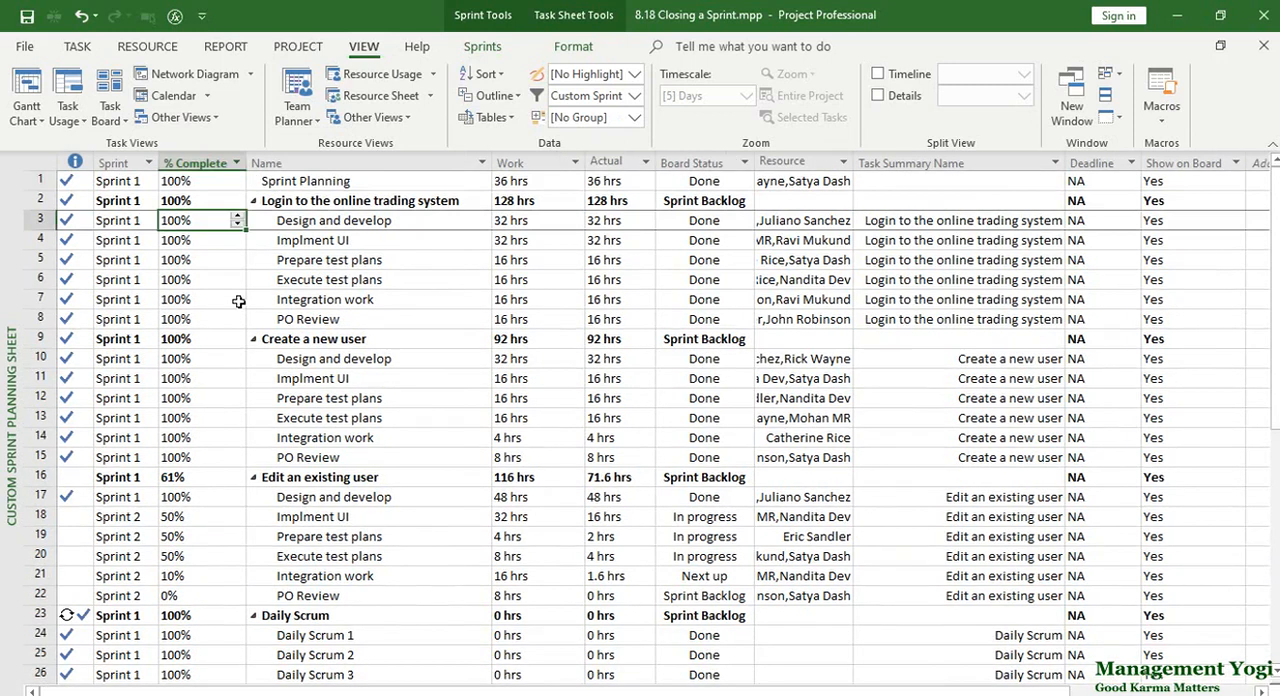
key("Down")
key("Down")
key("Down")
key("Down")
key("Down")
key("Down")
key("Down")
key("Down")
key("Down")
key("Down")
key("Down")
key("Down")
key("Down")
key("Down")
key("Down")
key("Down")
key("Down")
key("Down")
key("Down")
key("Down")
key("Down")
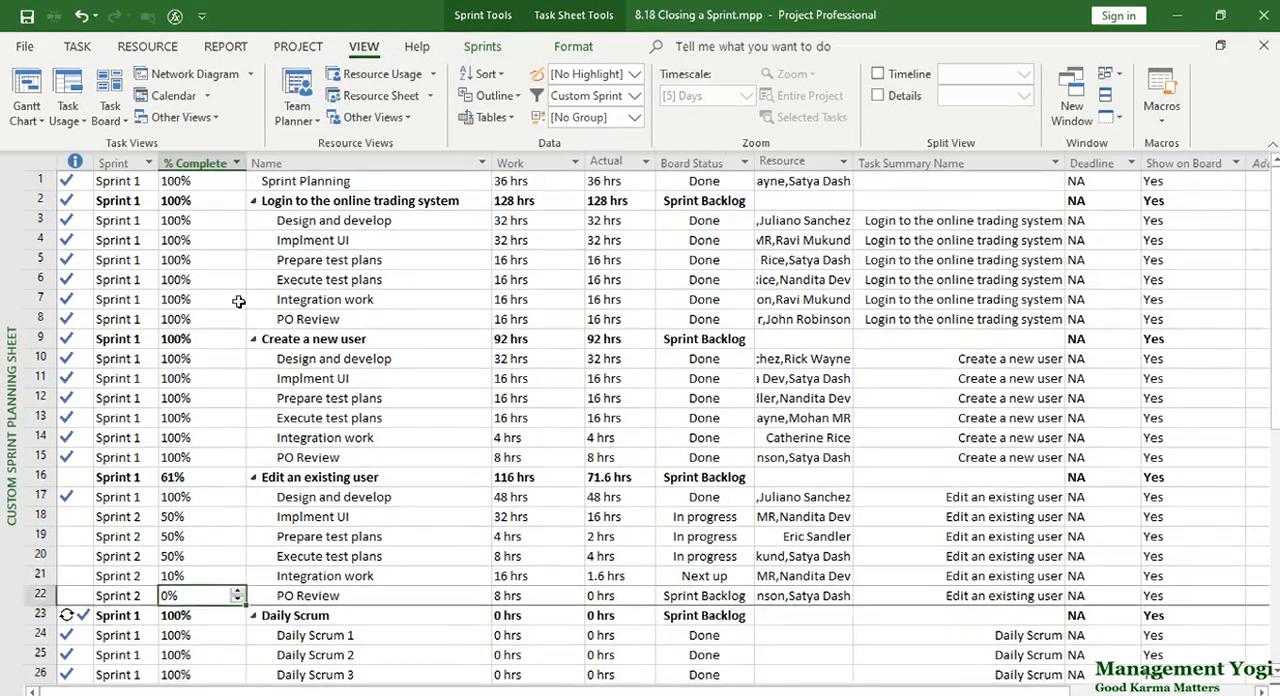
key("Down")
key("Down")
key("Down")
key("Down")
key("Down")
key("Down")
key("Down")
key("Down")
key("Down")
key("Down")
key("Down")
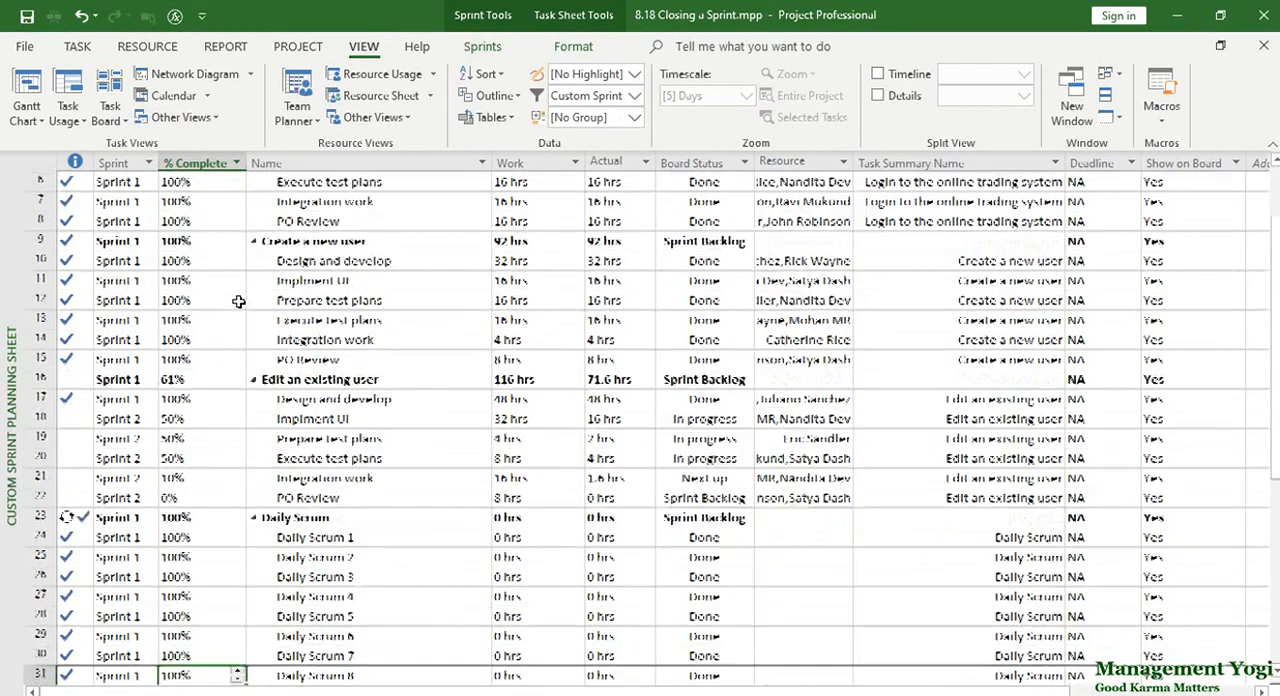
key("Down")
key("Up")
key("Up")
key("Up")
key("Up")
key("Up")
key("Down")
key("Down")
key("Down")
key("Down")
key("Down")
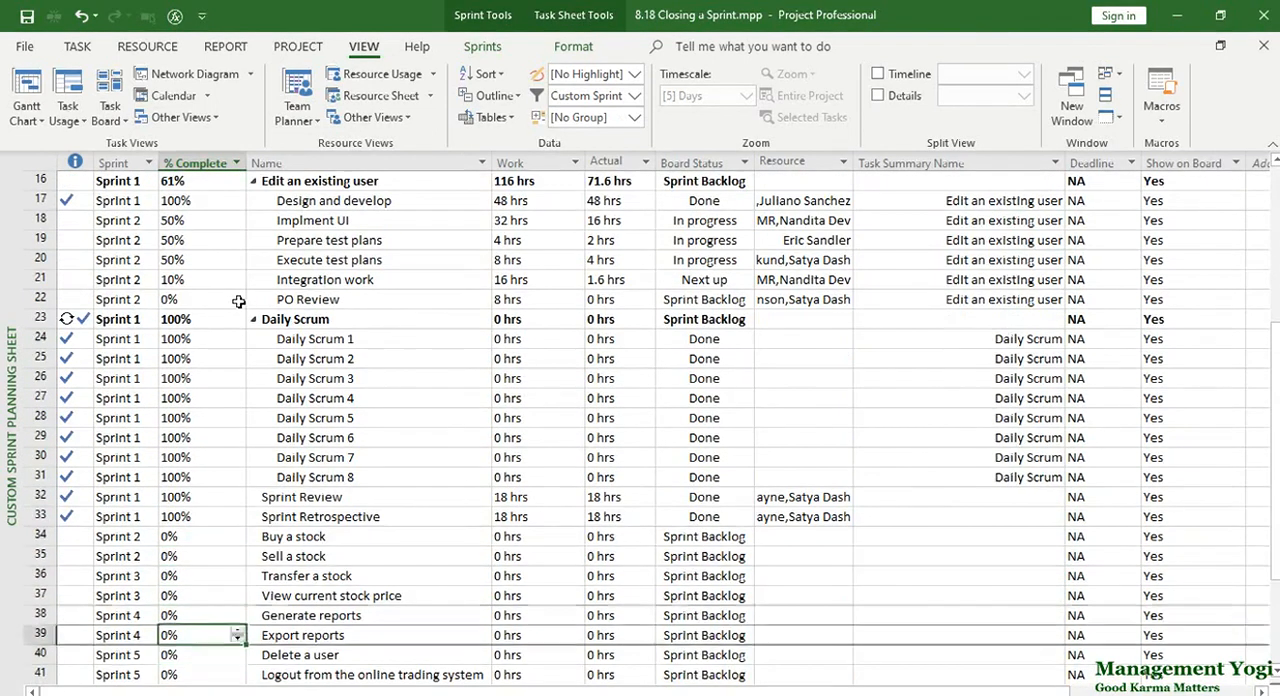
scroll(239, 301, "up", 5)
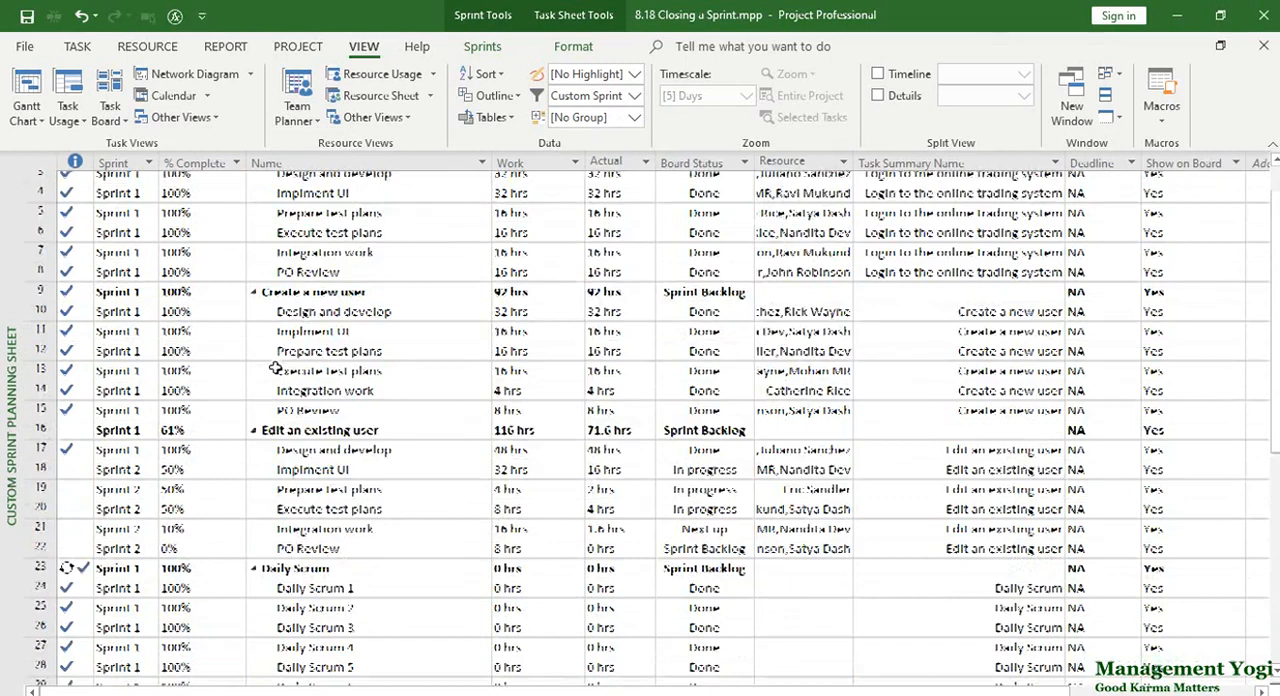
Check which table the sheet uses, and group its tasks by Release and Sprint.
left_click(487, 118)
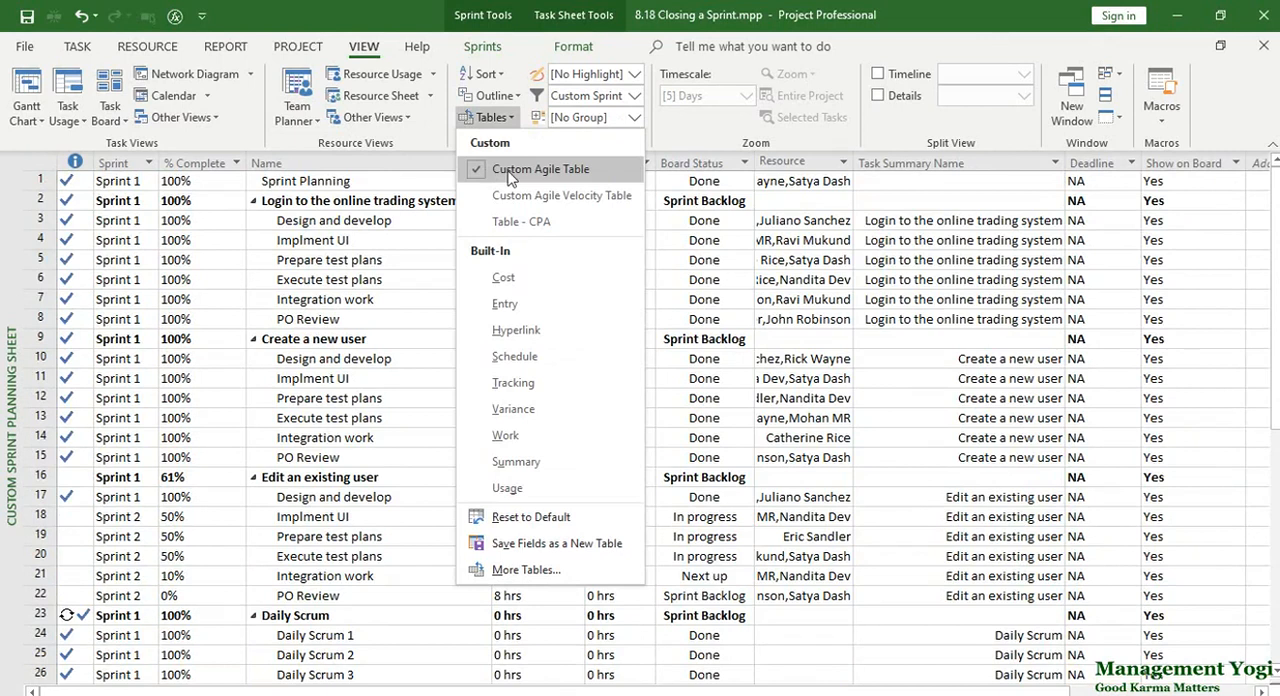
left_click(406, 5)
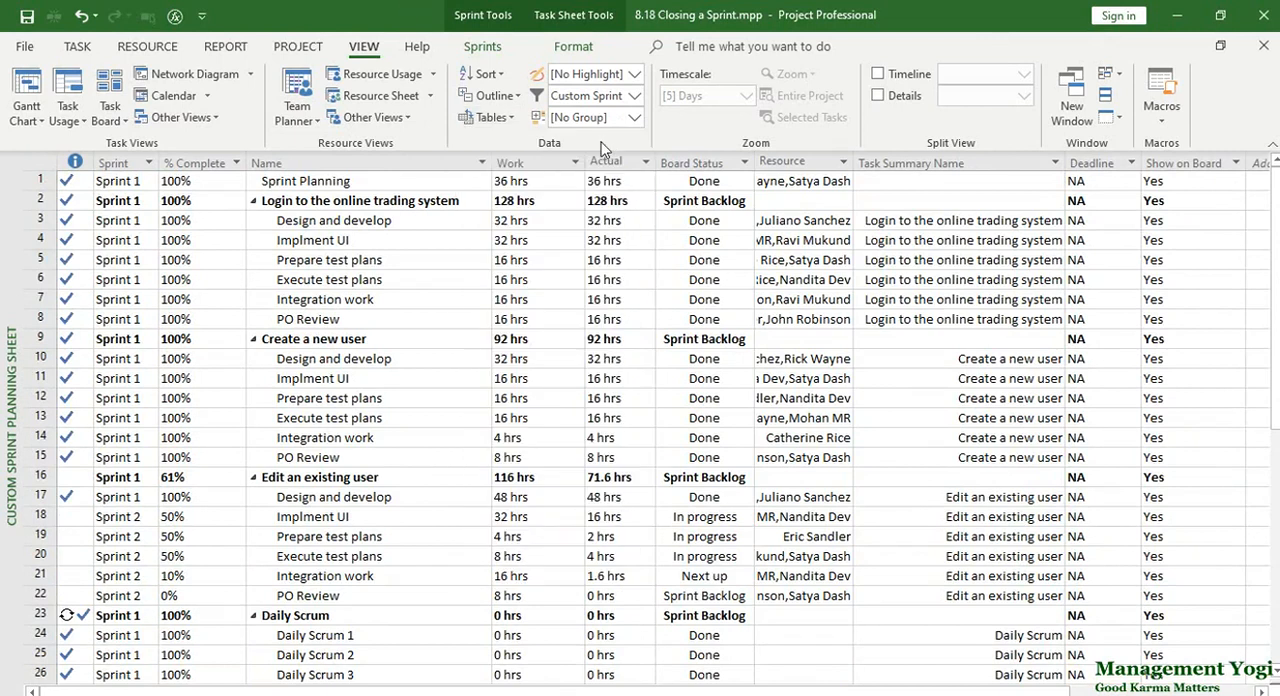
left_click(640, 116)
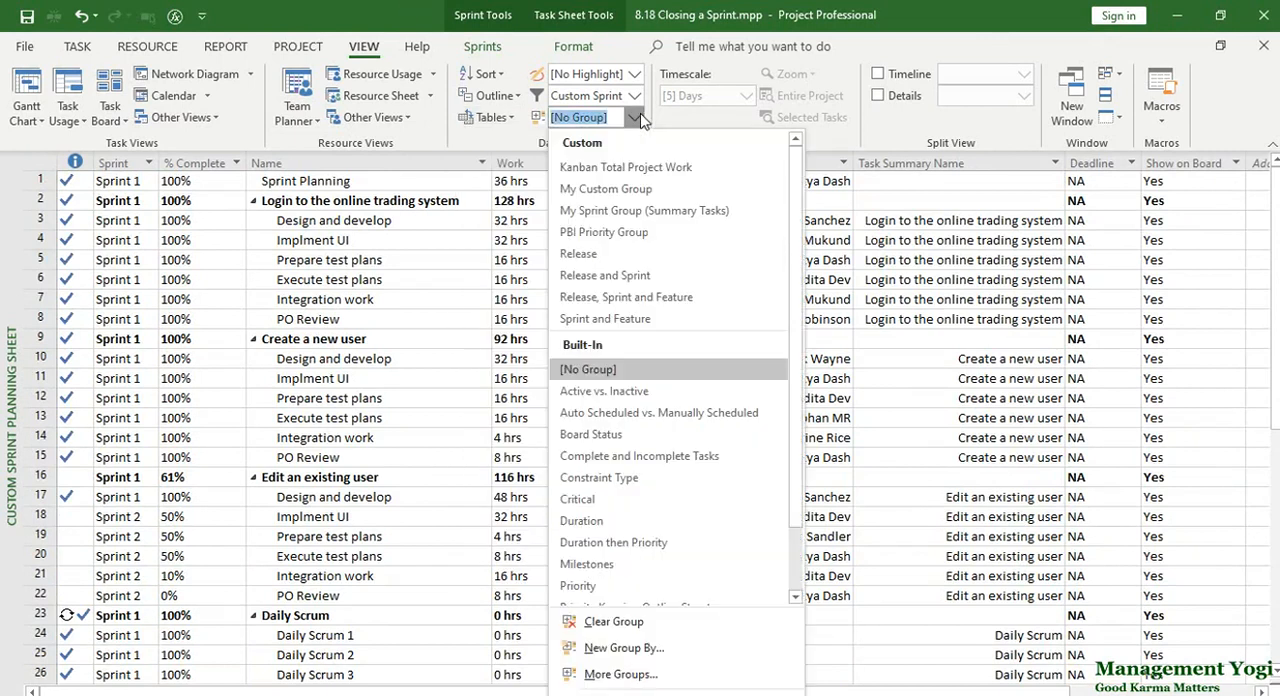
left_click(616, 282)
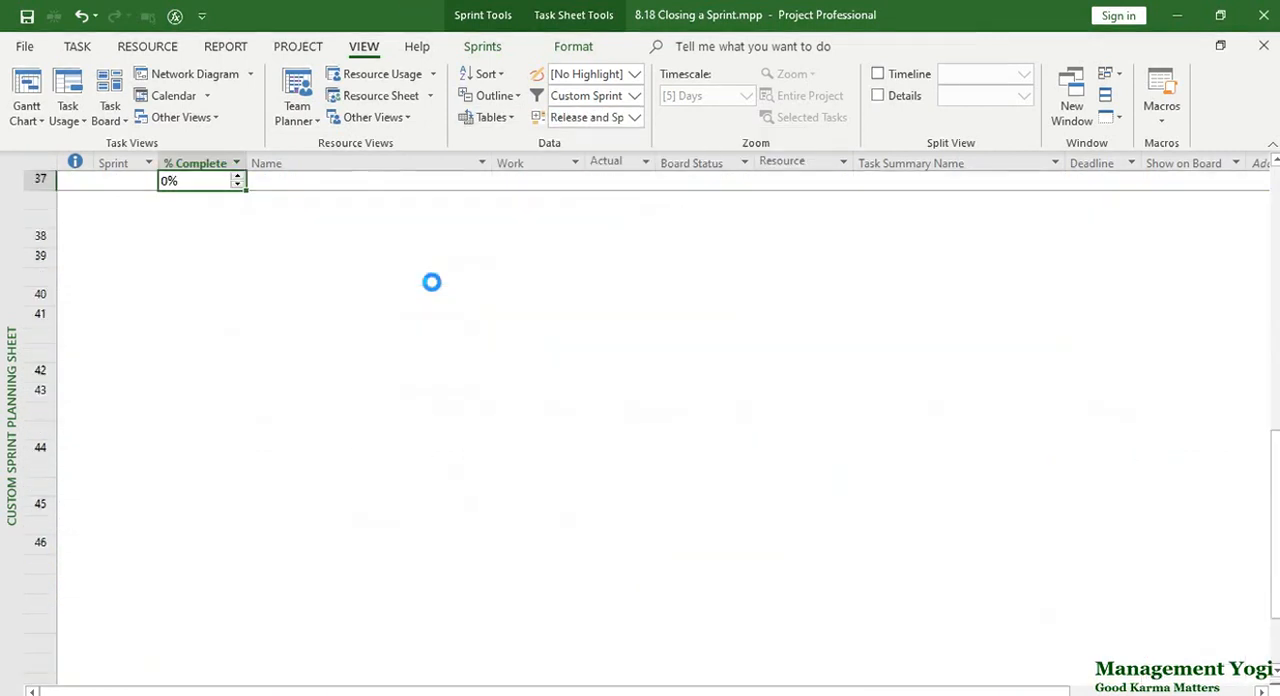
scroll(432, 283, "up", 11)
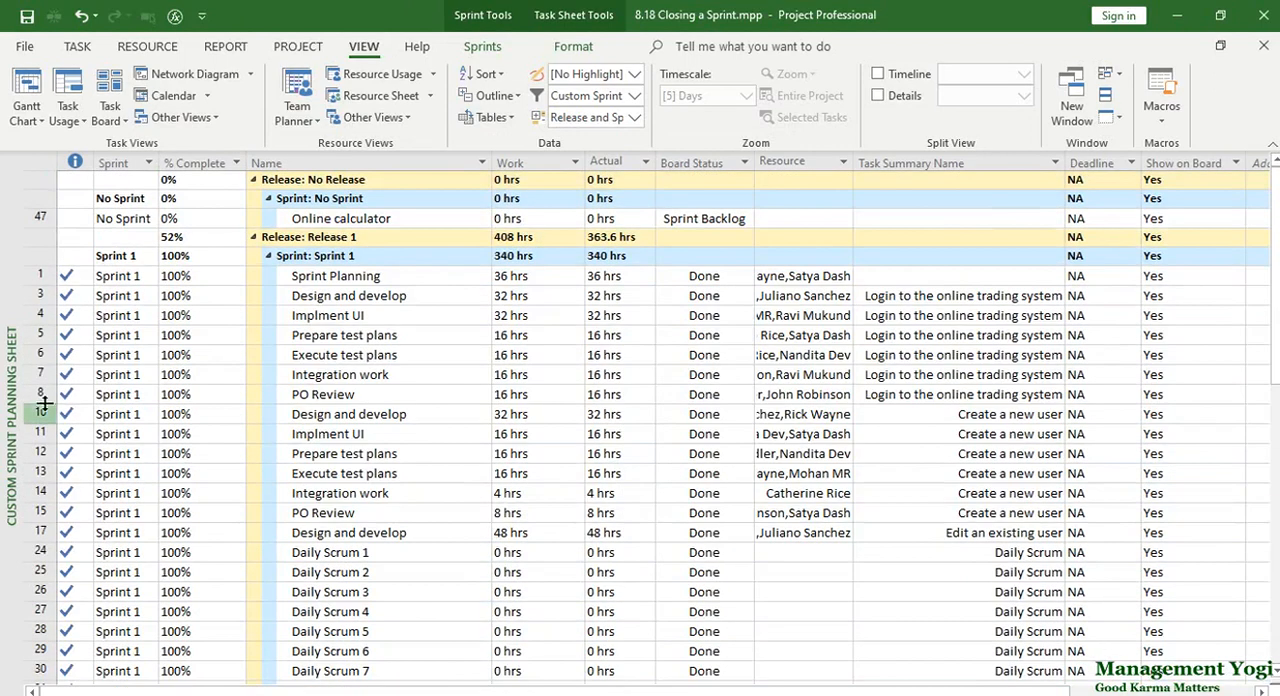
Check the overall % Complete of Sprint 1 and of Release 1 in the grouped sheet.
left_click(332, 259)
left_click(225, 256)
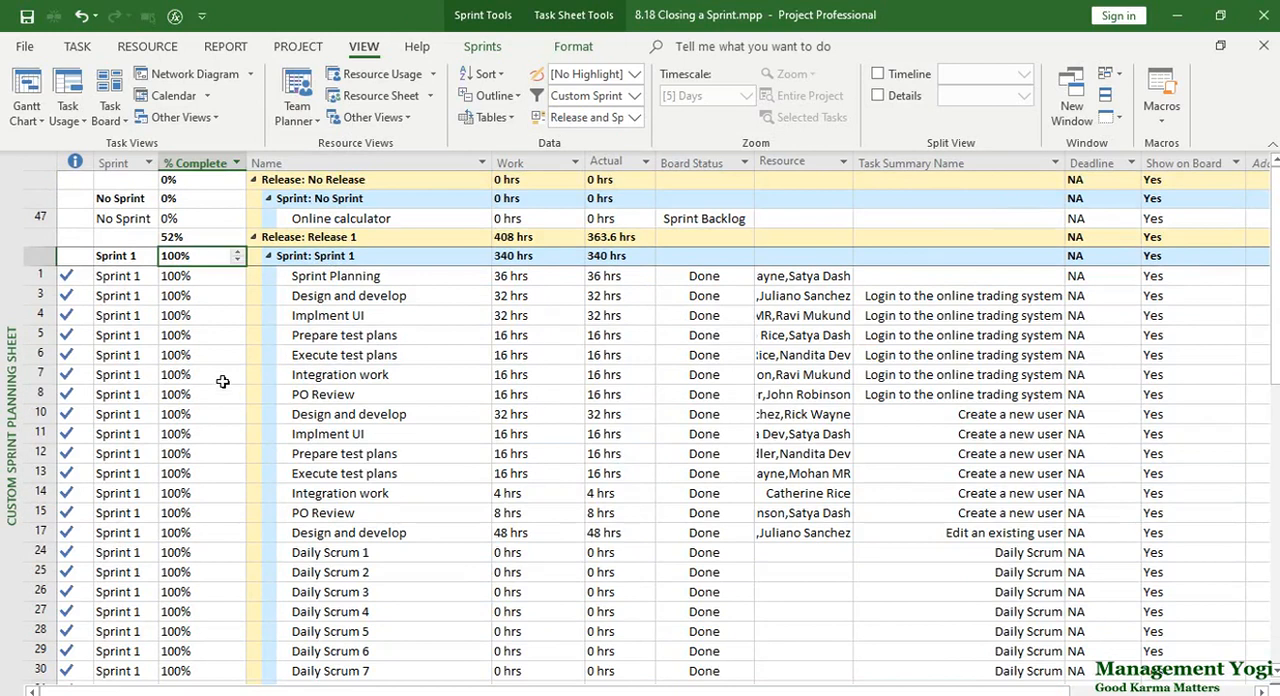
left_click(220, 238)
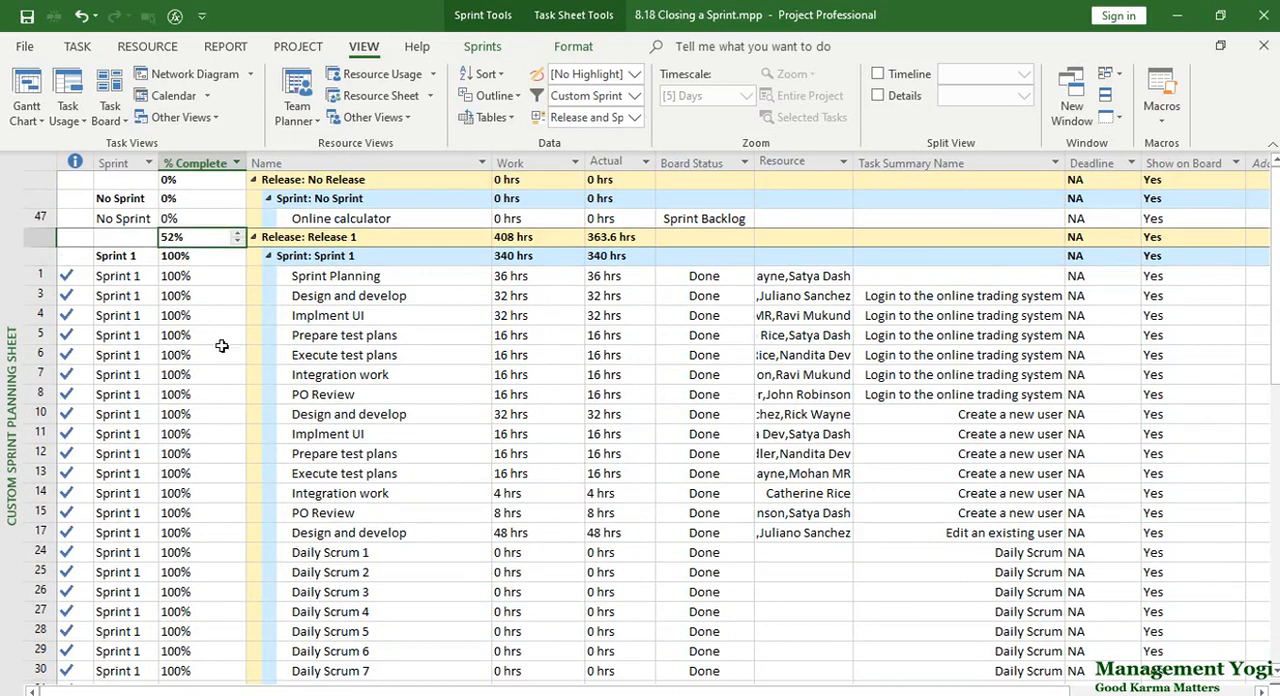
Examine the Sprint 2 group's tasks, their Board Status and the feature given in Task Summary Name.
scroll(222, 346, "down", 4)
left_click(320, 515)
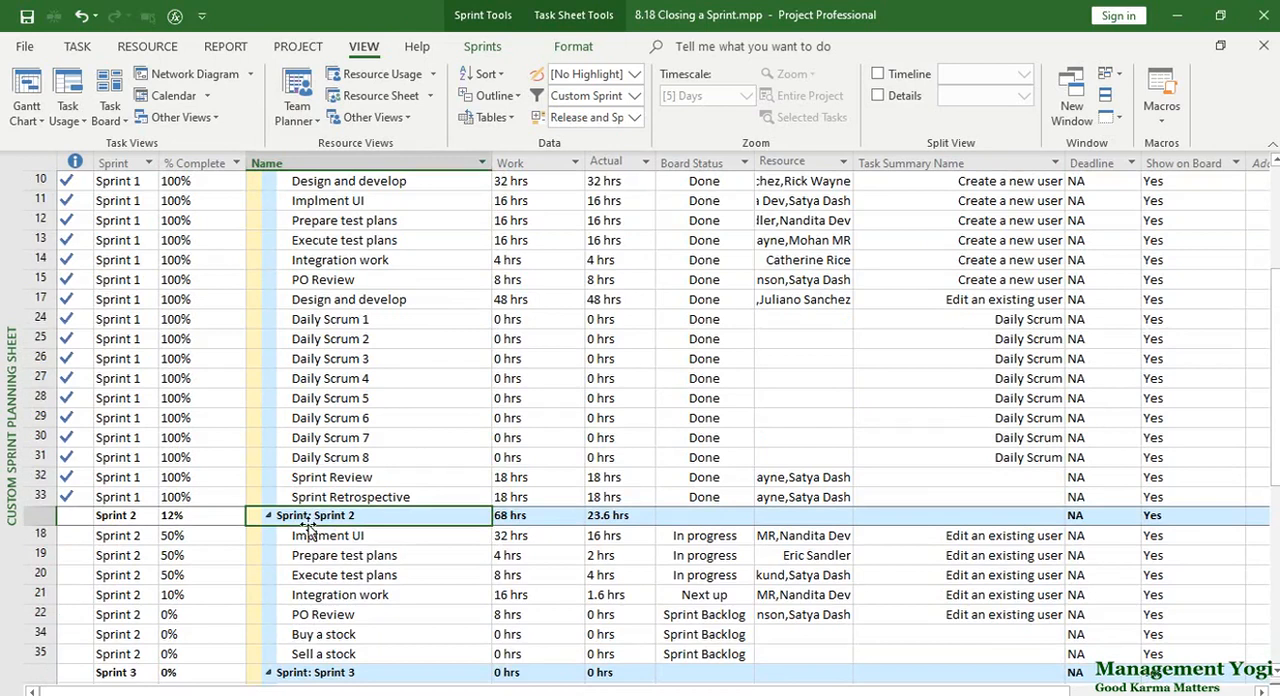
left_click_drag(334, 535, 330, 597)
scroll(360, 590, "down", 1)
left_click(686, 496)
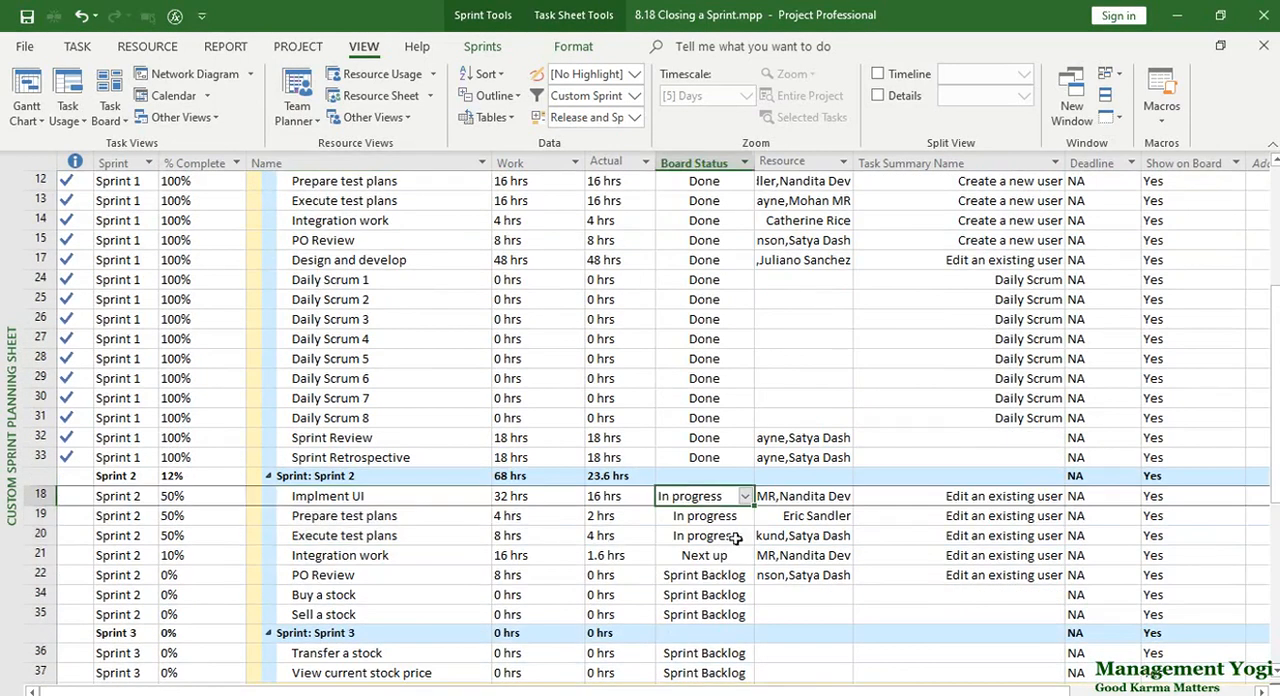
left_click(700, 535)
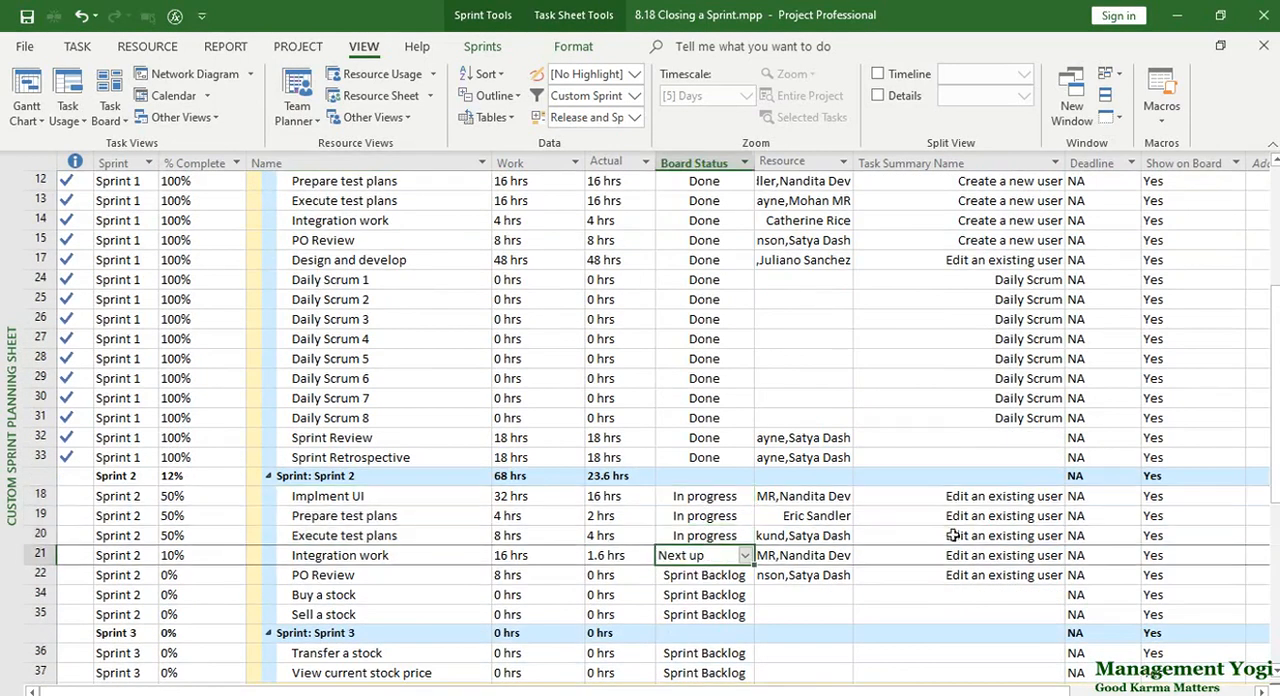
left_click_drag(960, 496, 960, 578)
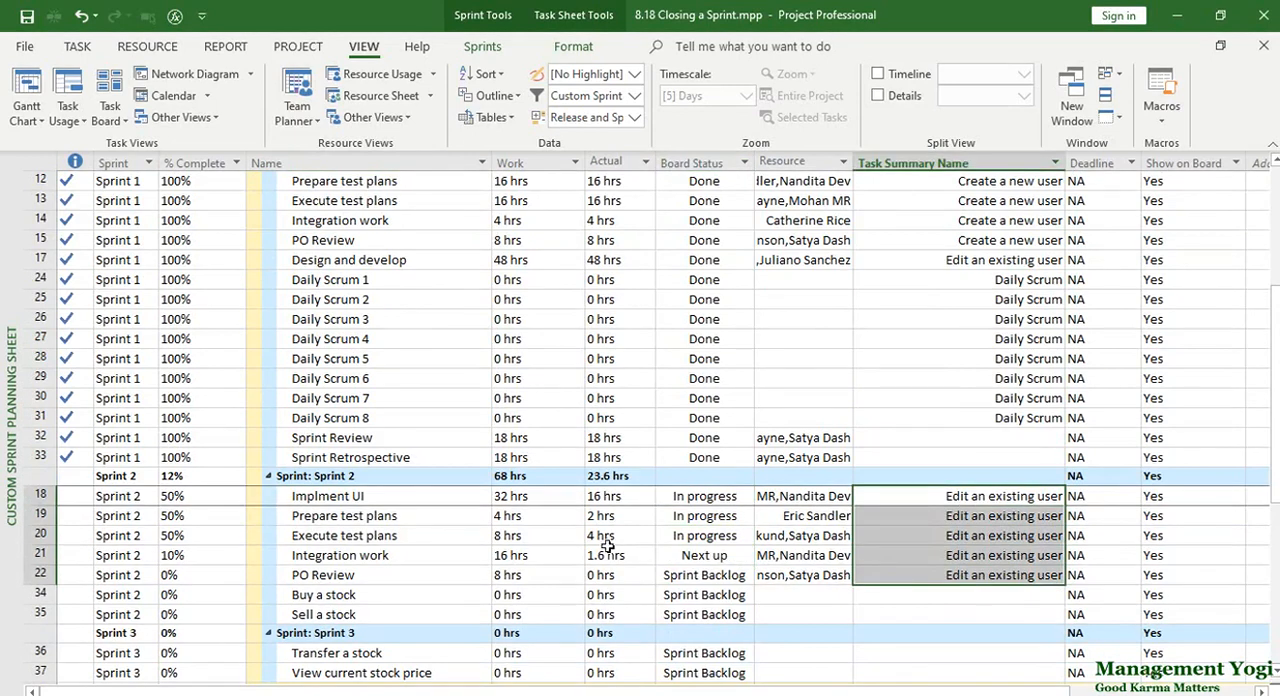
Compare Board Status with % Complete for Sprint 2's Implment UI and Integration work tasks, and check the Sprint 2 and Release 1 completion.
left_click(684, 500)
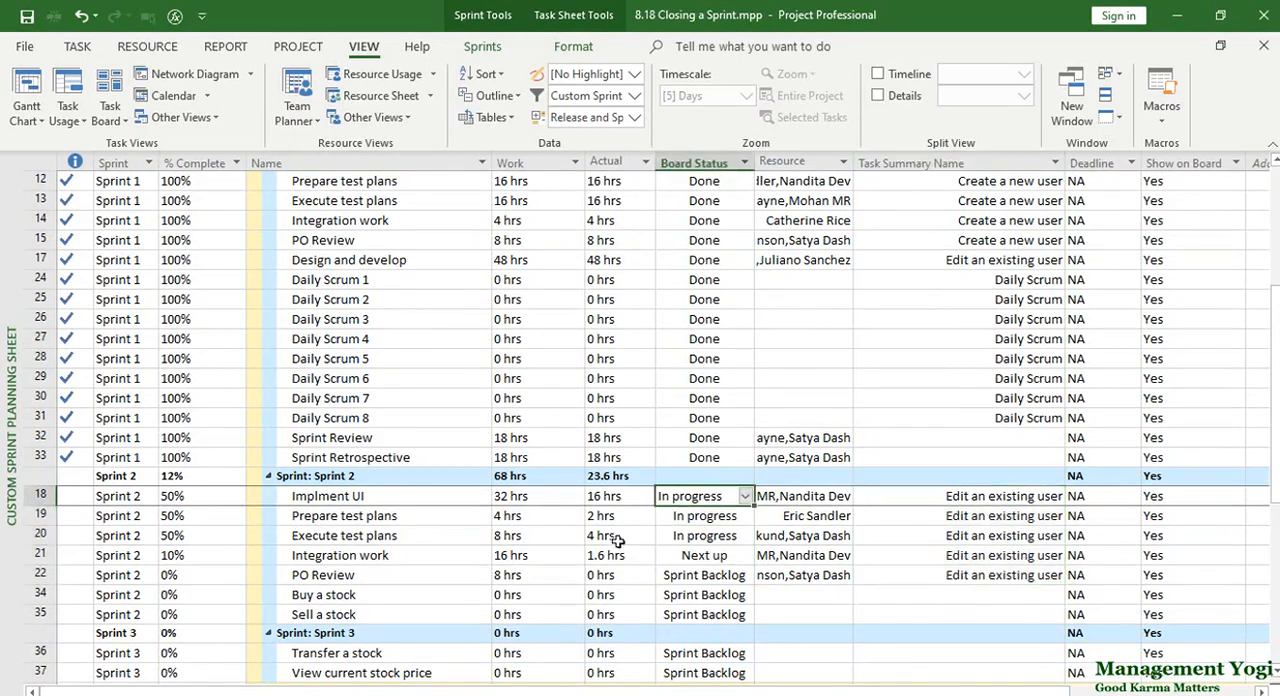
left_click(202, 500)
left_click(712, 557)
left_click(198, 555)
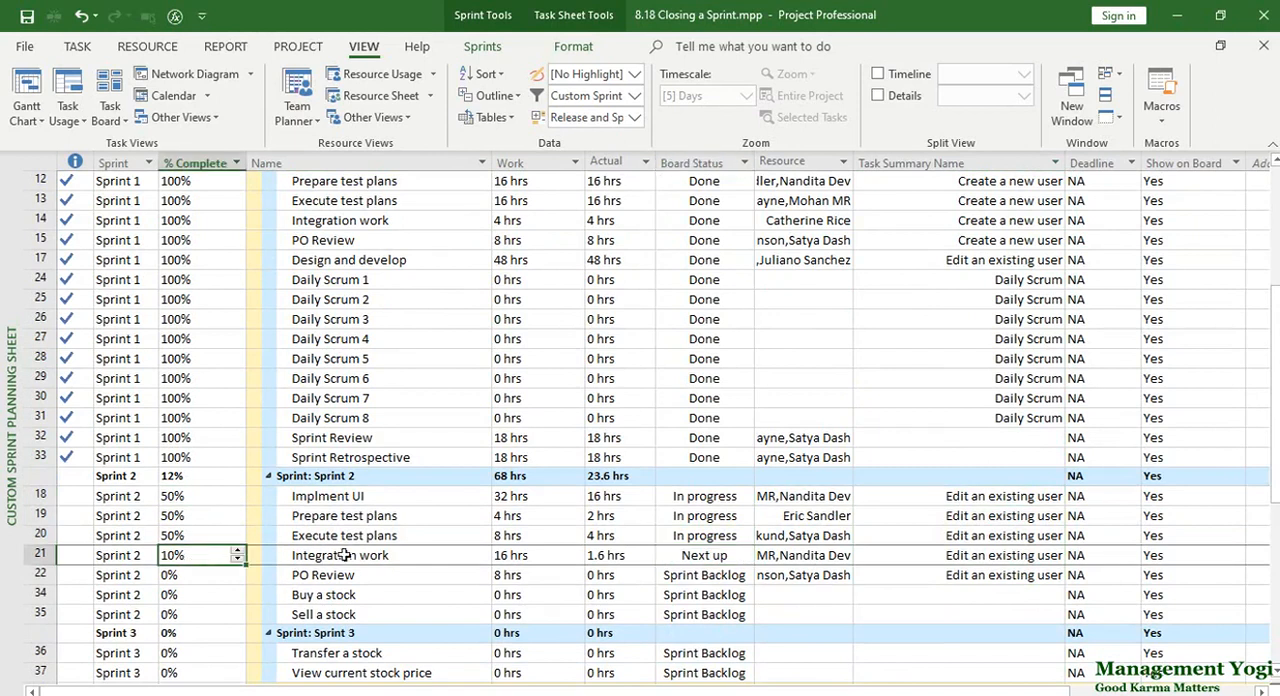
left_click(185, 476)
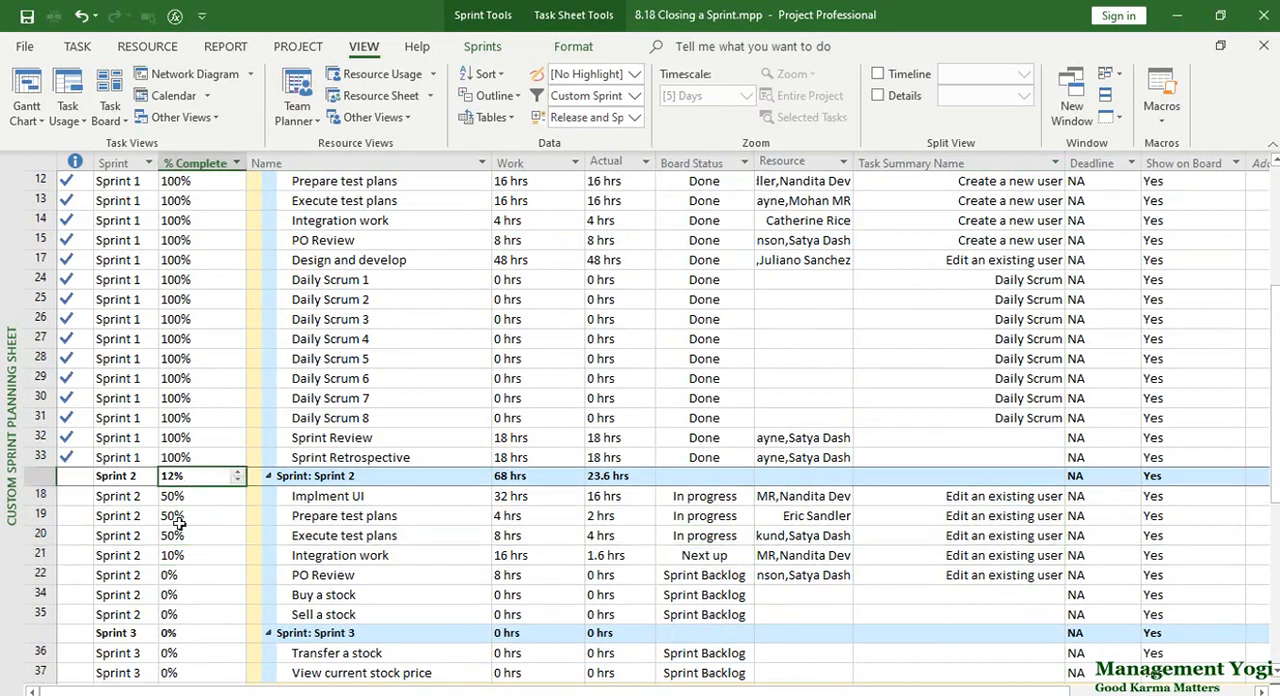
scroll(180, 523, "up", 5)
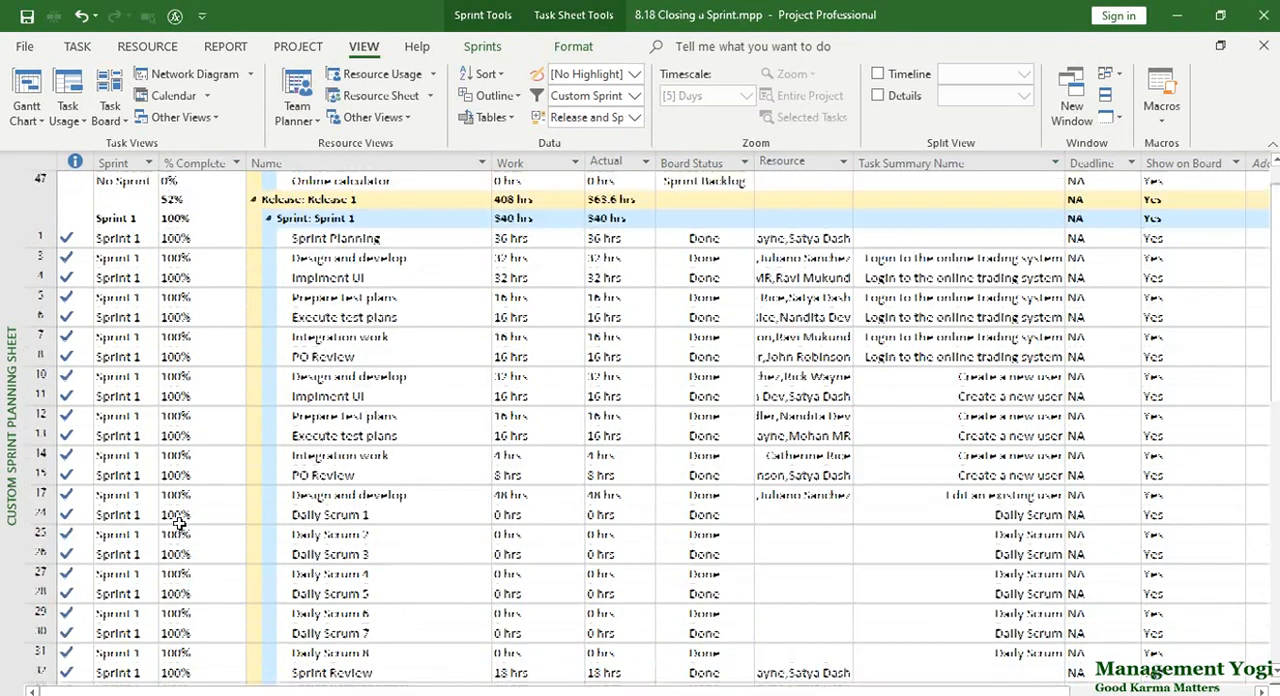
left_click(190, 234)
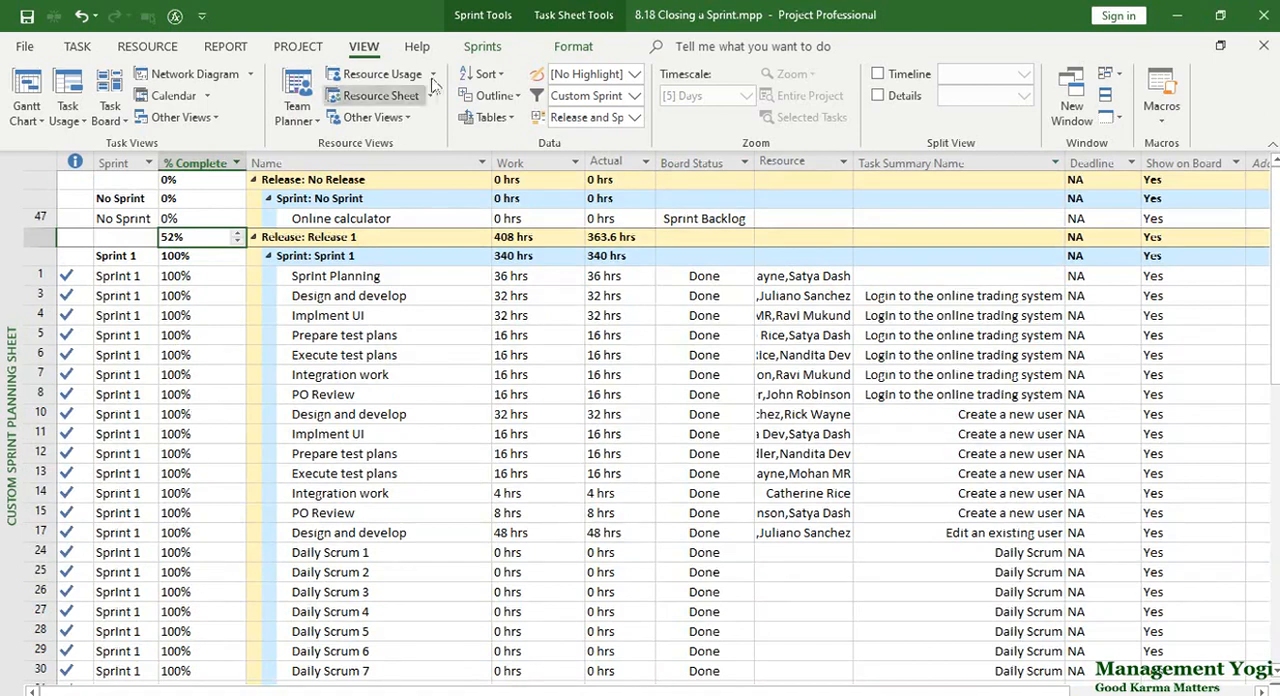
Open the Sprint Planning Board and check the Sprint 1 column for remaining tasks.
left_click(482, 46)
left_click(86, 122)
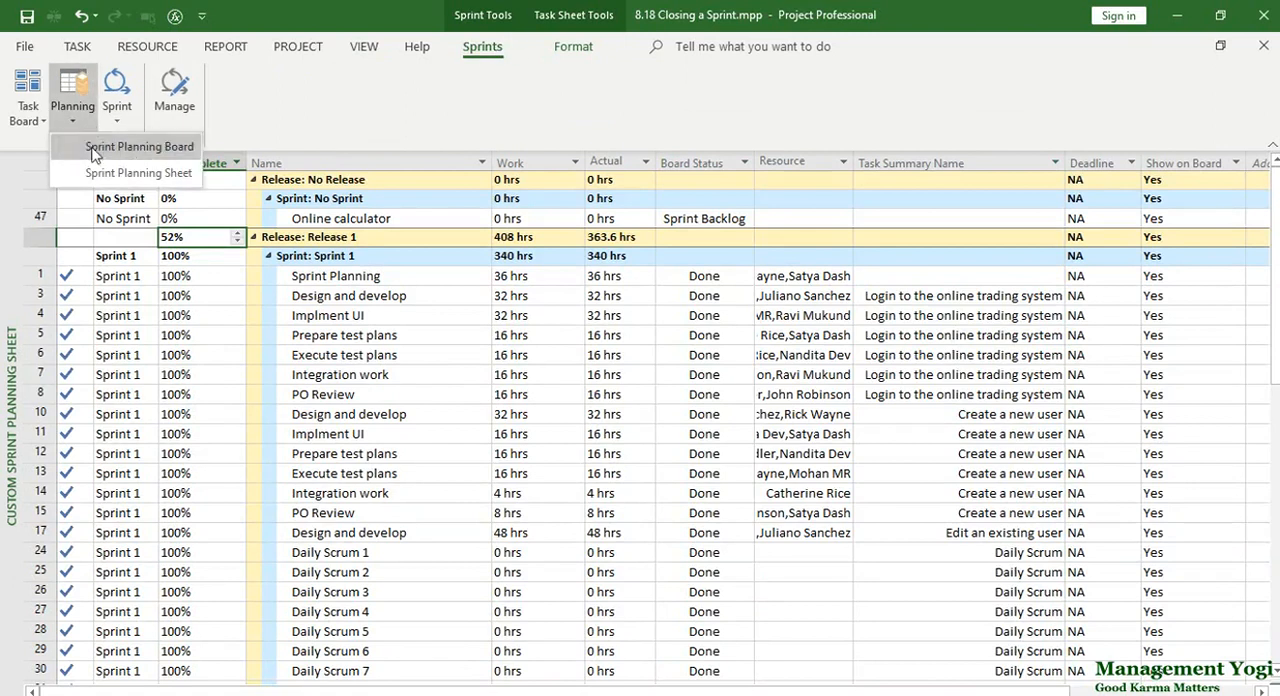
left_click(112, 134)
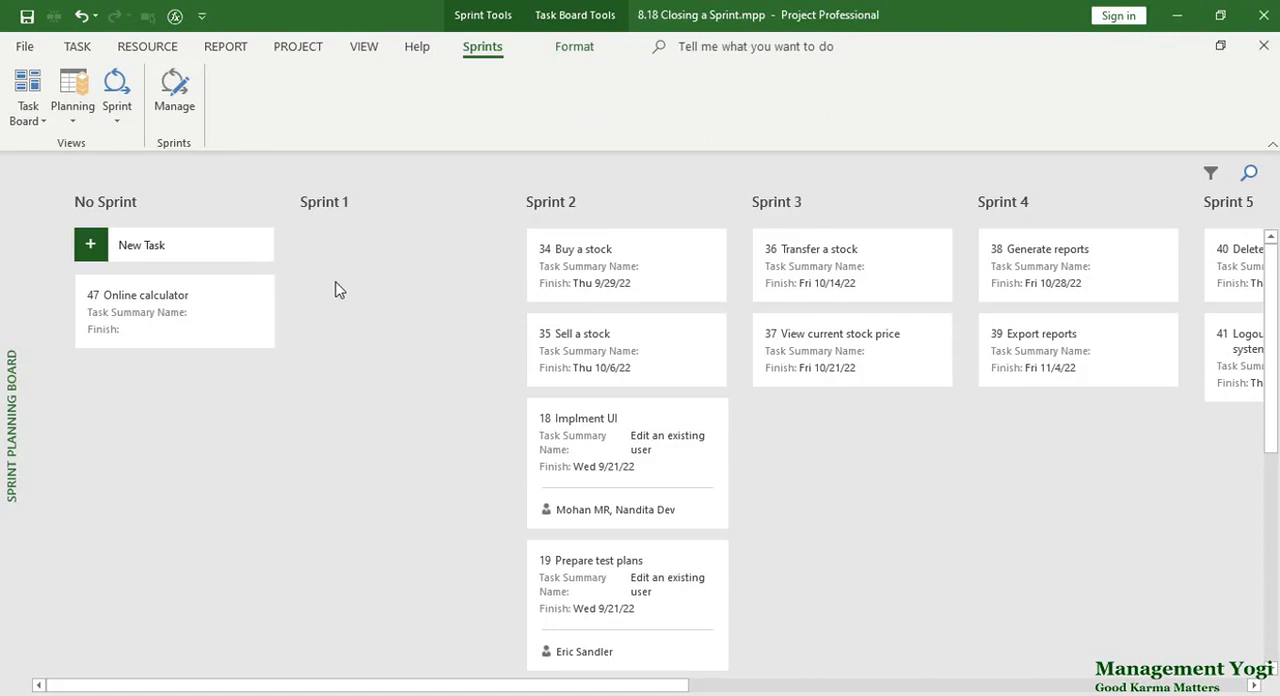
scroll(335, 440, "down", 5)
scroll(336, 443, "up", 5)
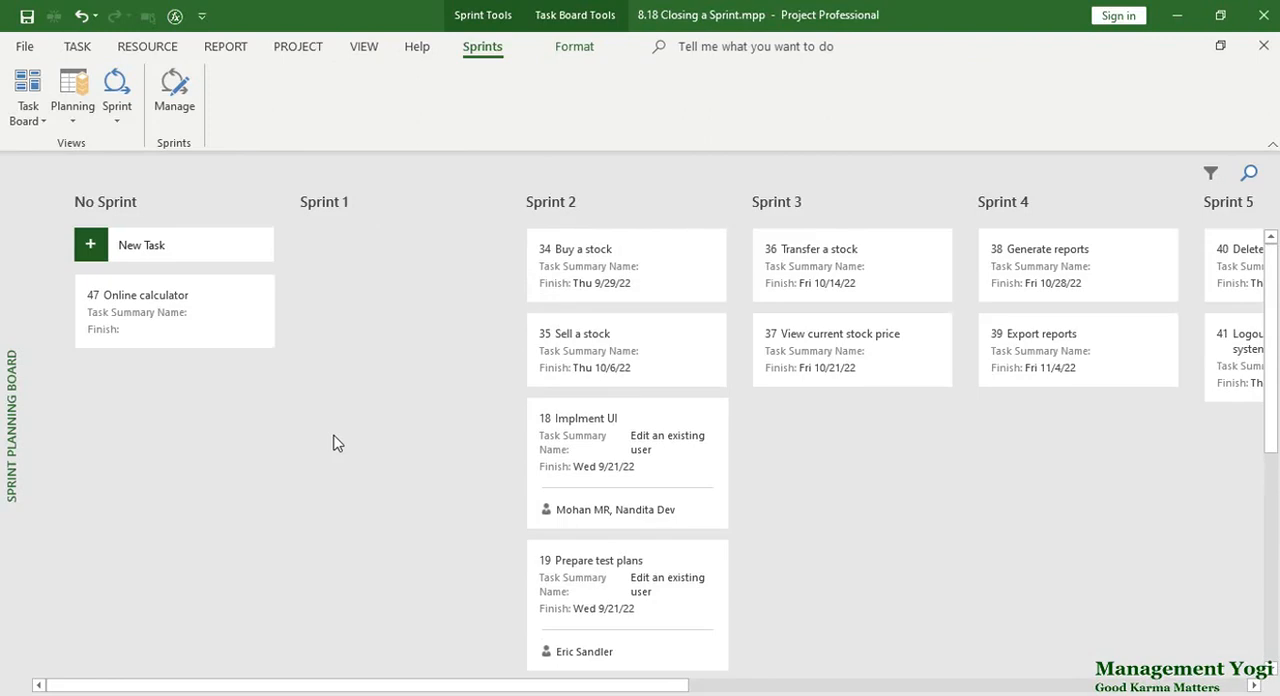